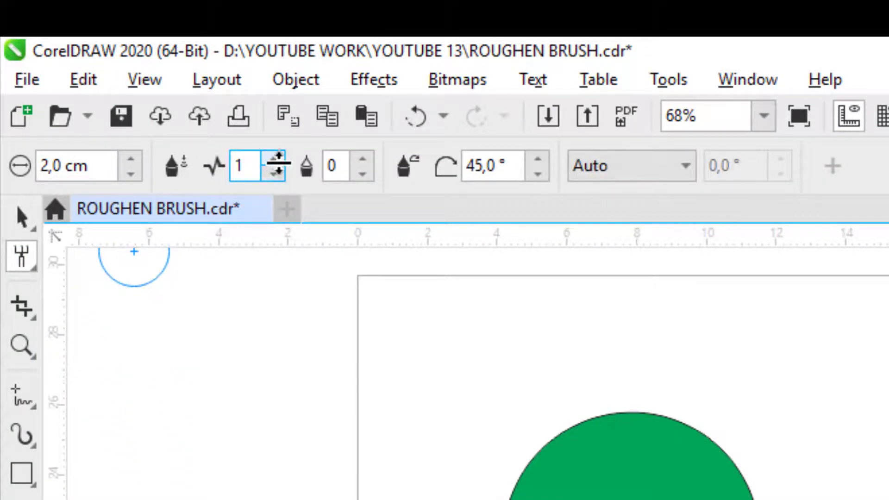
Step: Roughen the entire outline of the rightmost yellow shape using a 1 cm nib size and a spike frequency of 5
drag(257, 167, 194, 179)
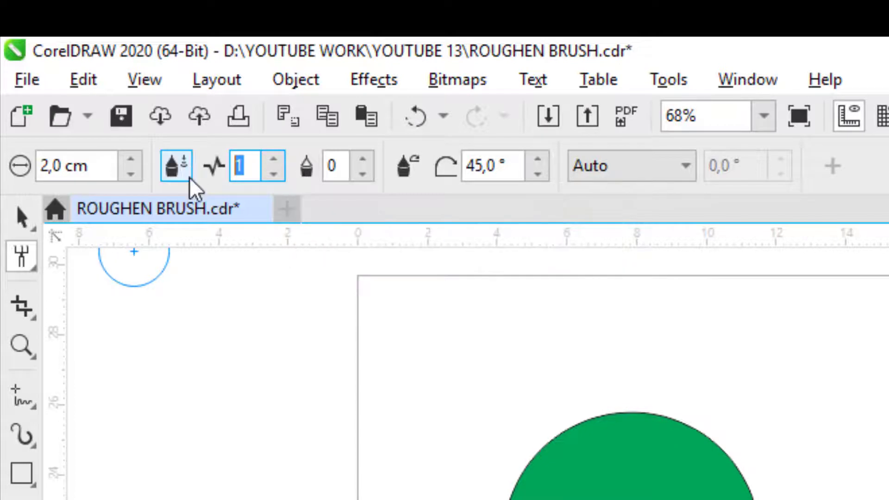
text(5)
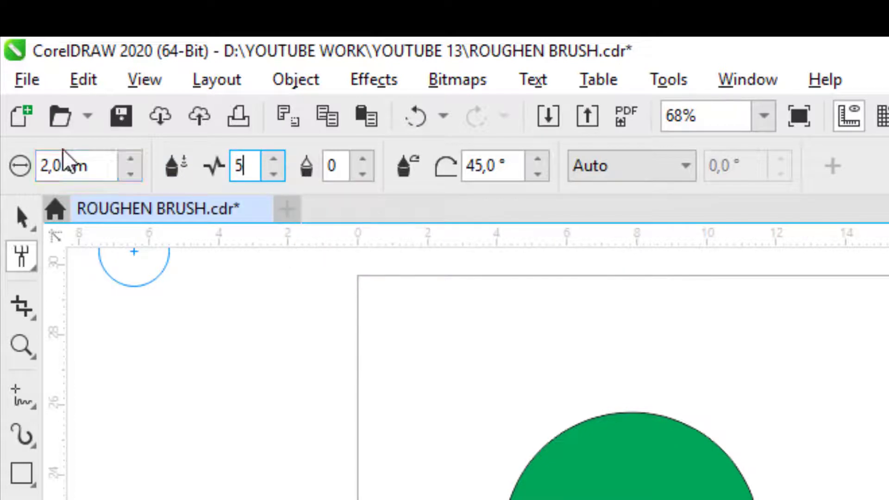
drag(61, 165, 1, 170)
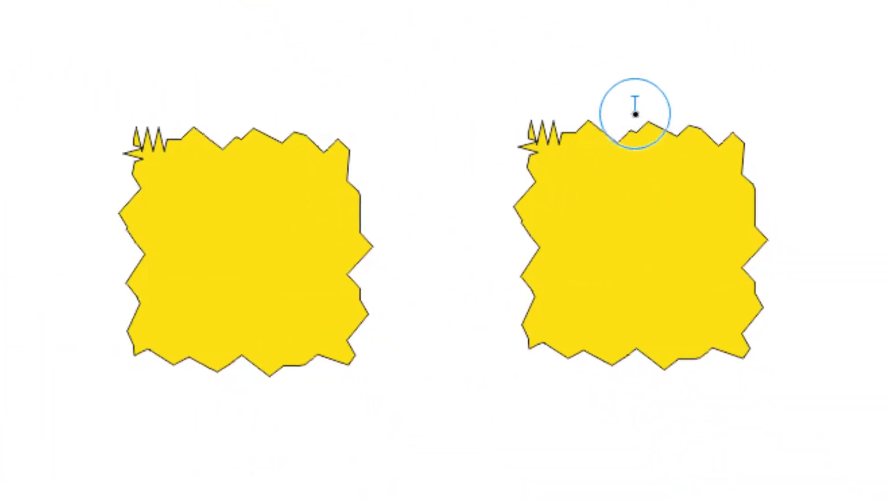
click(630, 158)
mouse_move(602, 120)
mouse_down()
mouse_move(574, 159)
mouse_move(665, 131)
mouse_move(683, 108)
mouse_move(659, 146)
mouse_move(694, 123)
mouse_move(691, 167)
mouse_move(758, 162)
mouse_move(676, 178)
mouse_move(696, 178)
mouse_move(752, 120)
mouse_move(728, 156)
mouse_move(758, 222)
mouse_move(709, 215)
mouse_move(748, 182)
mouse_move(714, 200)
mouse_move(518, 206)
mouse_move(528, 173)
mouse_move(556, 172)
mouse_move(536, 209)
mouse_move(566, 266)
mouse_move(551, 271)
mouse_move(543, 246)
mouse_move(608, 227)
mouse_move(567, 251)
mouse_move(535, 300)
mouse_up()
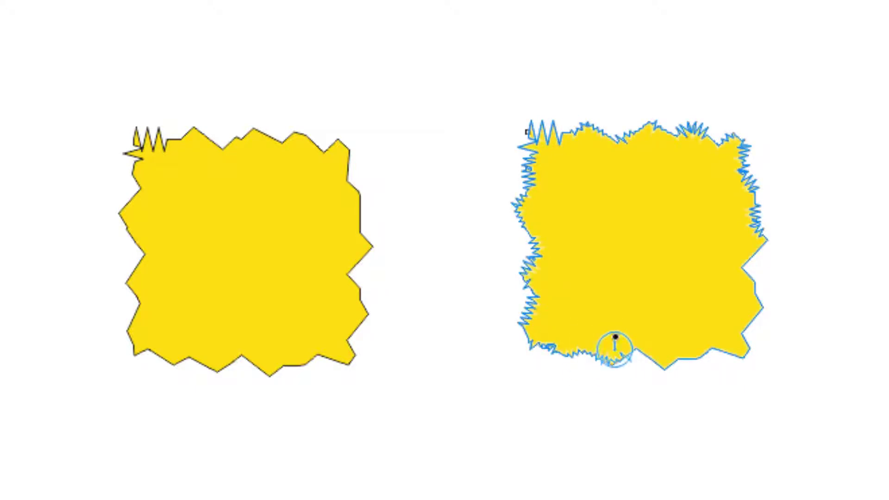
mouse_move(624, 337)
mouse_down()
mouse_move(662, 347)
mouse_move(680, 327)
mouse_move(697, 359)
mouse_move(699, 307)
mouse_move(730, 363)
mouse_move(732, 321)
mouse_move(765, 280)
mouse_move(677, 291)
mouse_move(736, 260)
mouse_move(757, 260)
mouse_move(682, 230)
mouse_move(762, 242)
mouse_move(650, 231)
mouse_move(615, 118)
mouse_move(567, 154)
mouse_move(560, 135)
mouse_move(536, 120)
mouse_move(589, 215)
mouse_move(510, 193)
mouse_up()
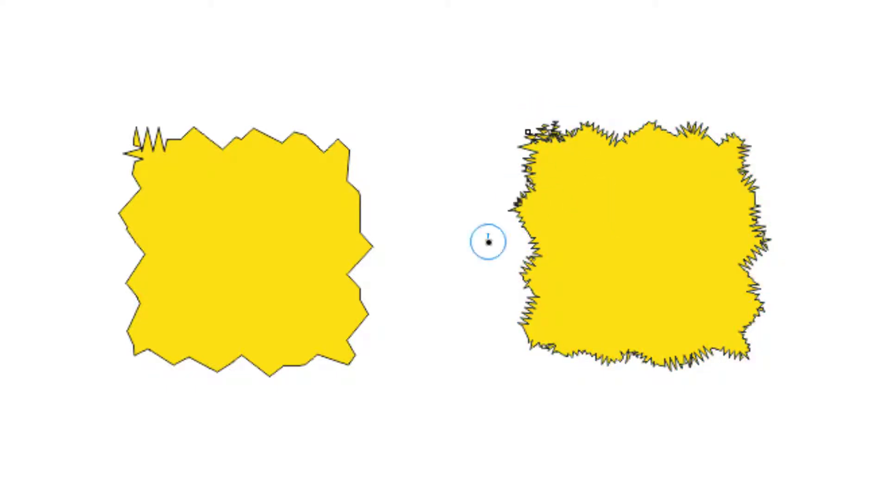
drag(527, 283, 583, 281)
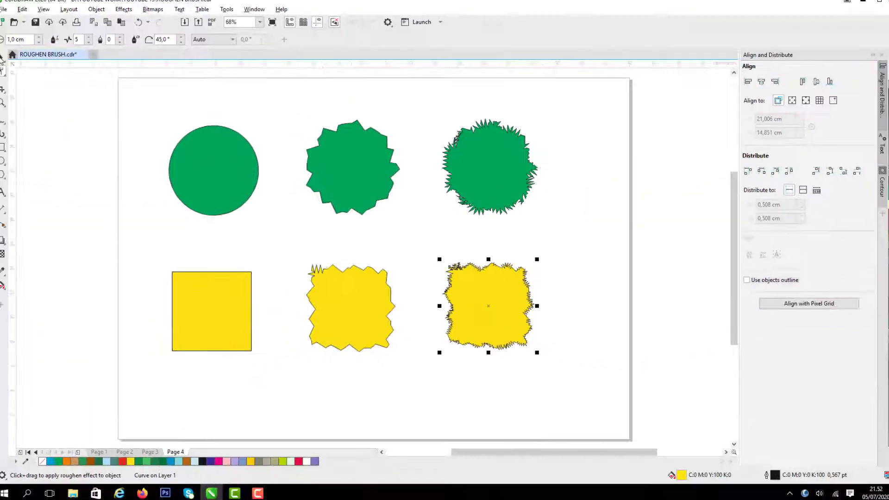
key(space)
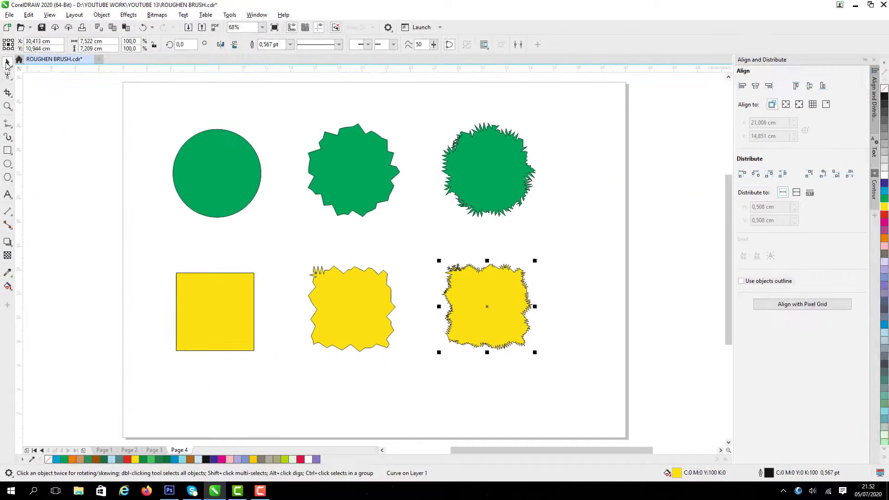
click(557, 250)
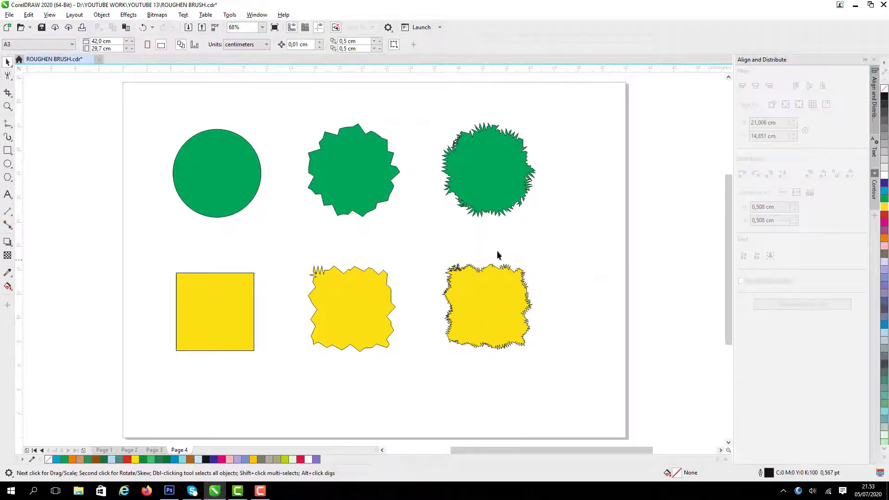
Step: Align the vertical centres of the three green shapes so they share one horizontal line
click(218, 170)
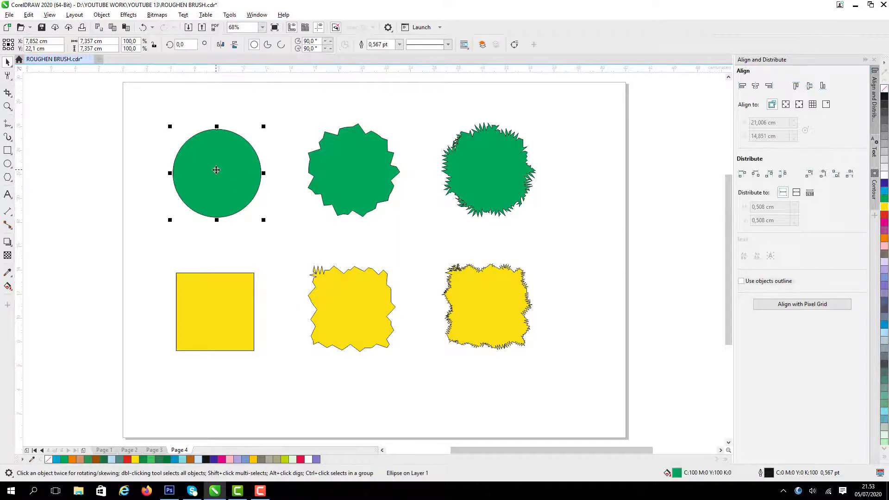
click(130, 112)
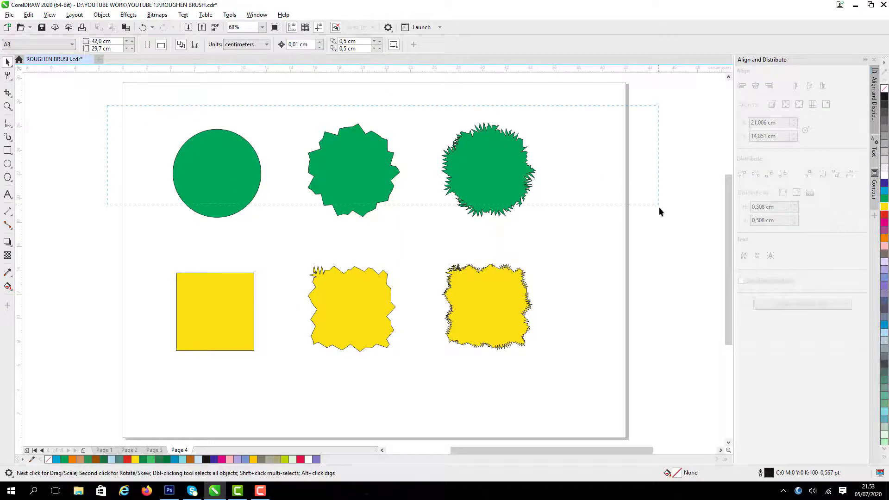
drag(660, 211, 659, 214)
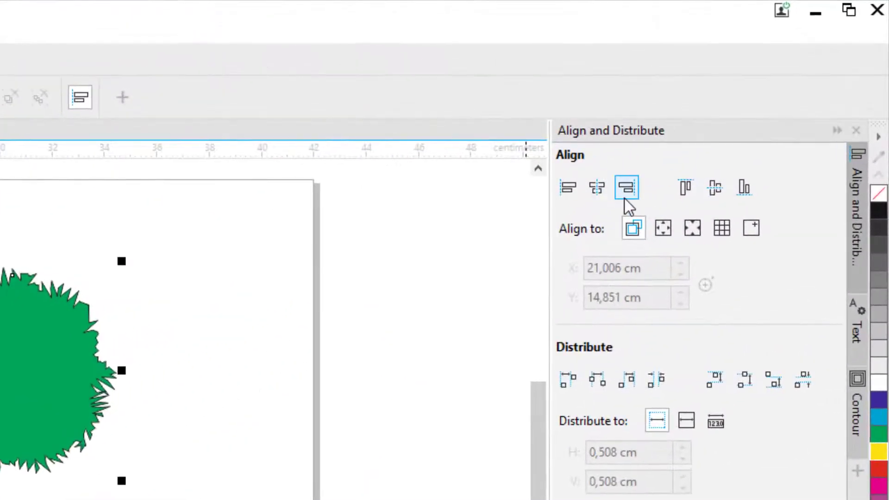
click(723, 192)
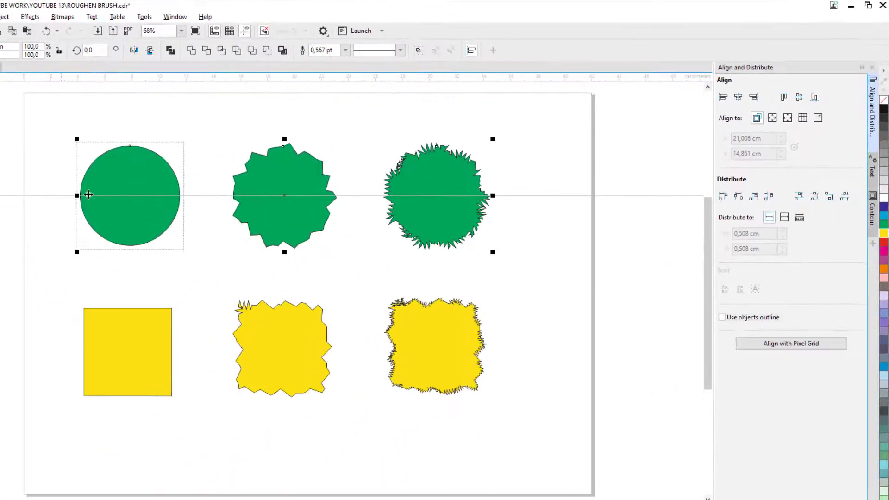
click(574, 247)
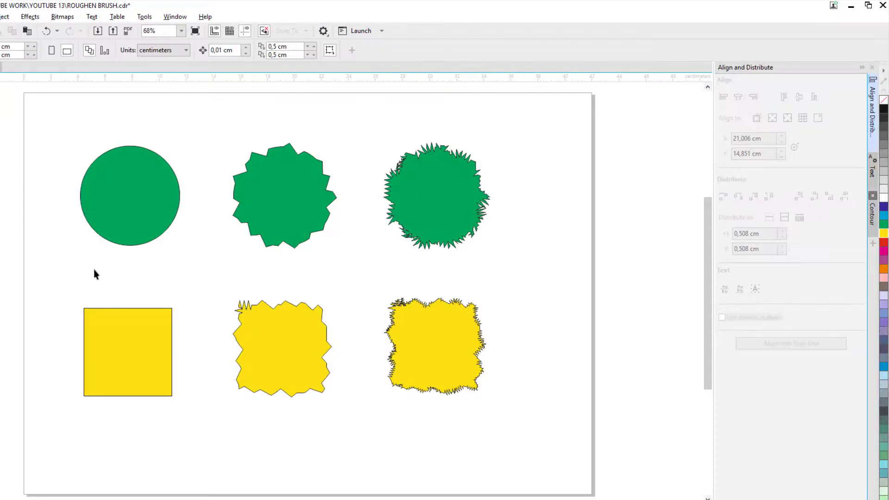
Step: Align the vertical centres of the three yellow shapes in the lower row
drag(94, 274, 545, 453)
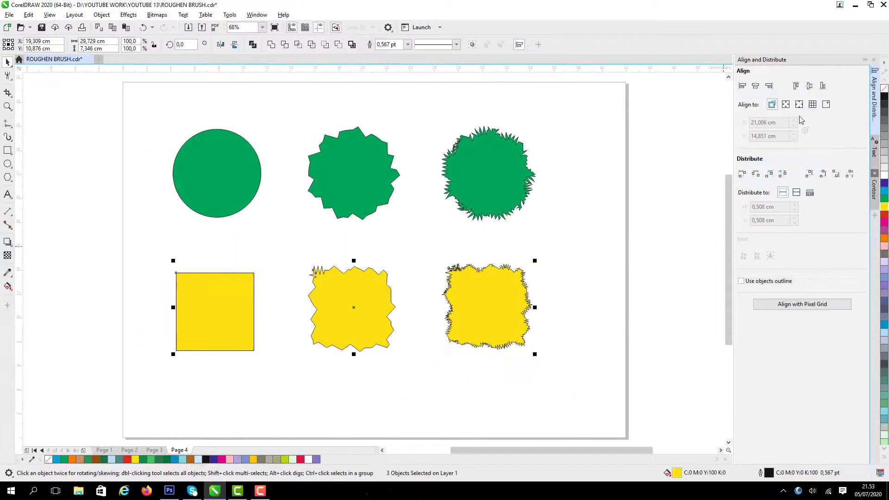
click(809, 86)
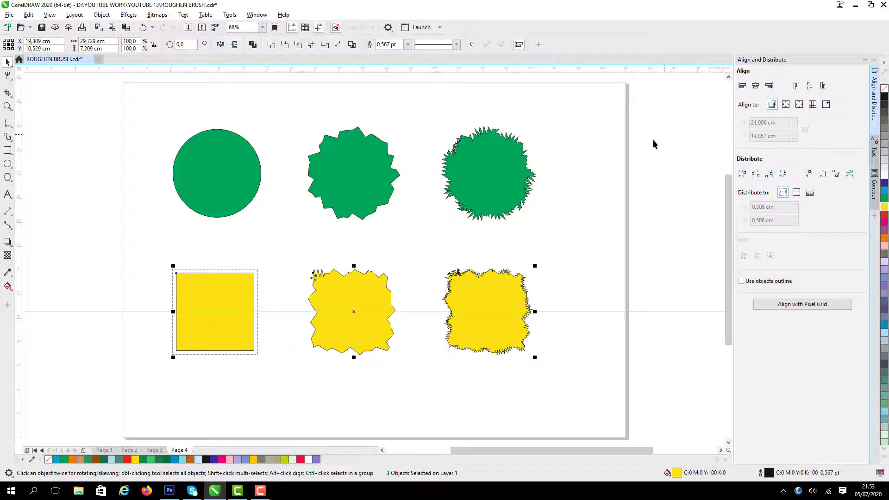
click(585, 194)
Step: Centre the green and yellow shapes of each of the three columns horizontally on one another
drag(129, 119, 295, 396)
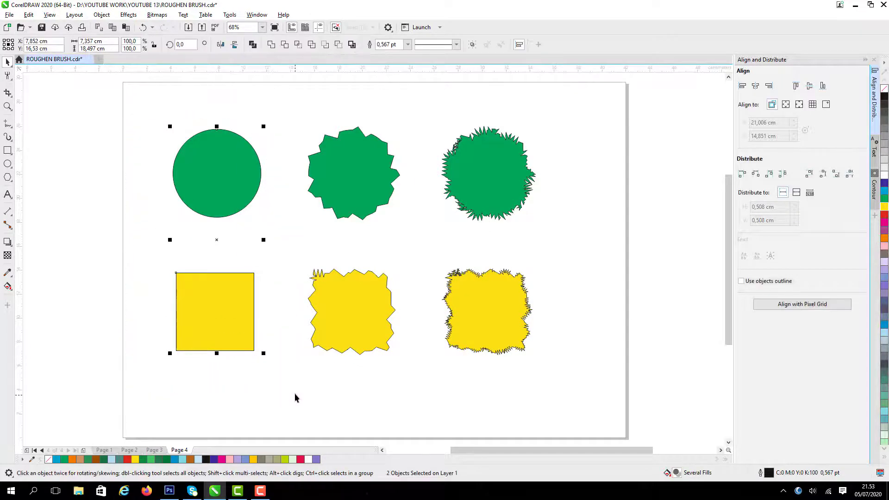
click(755, 85)
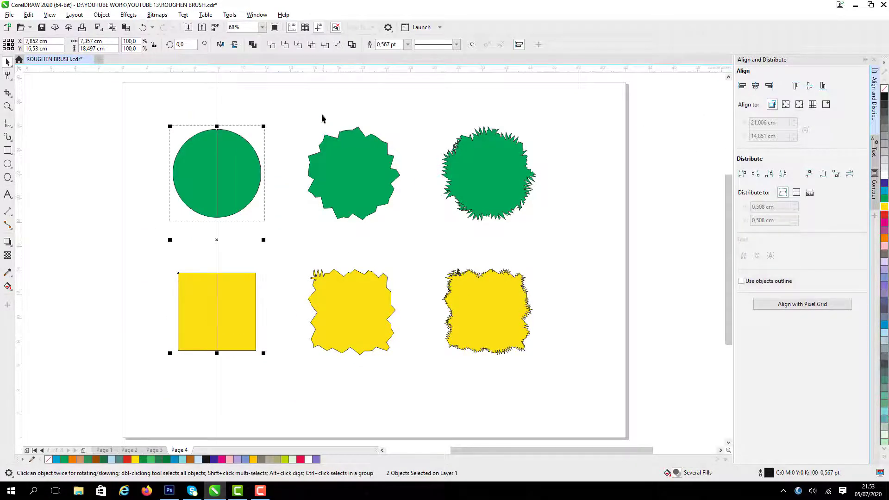
click(293, 110)
drag(408, 392, 411, 390)
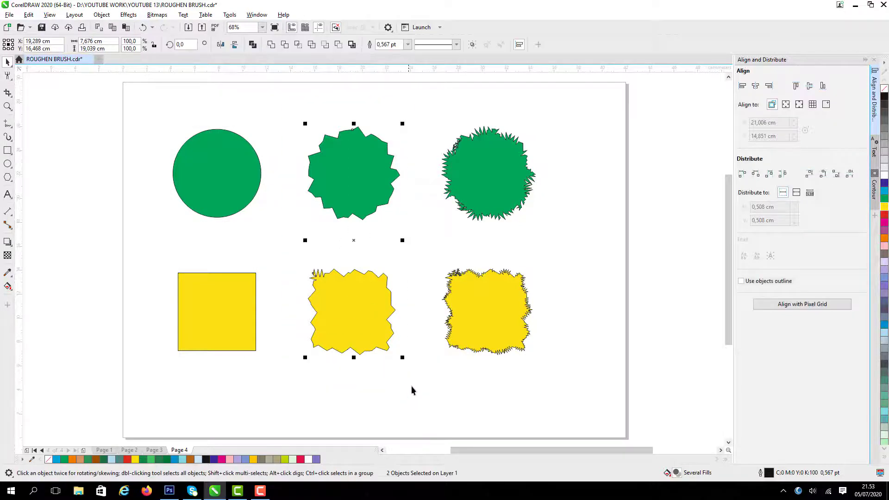
click(755, 86)
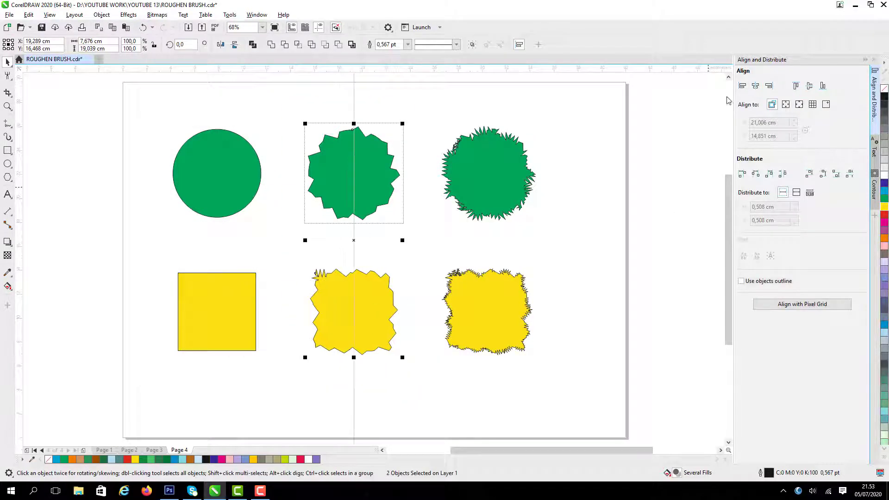
click(462, 117)
drag(536, 352, 560, 357)
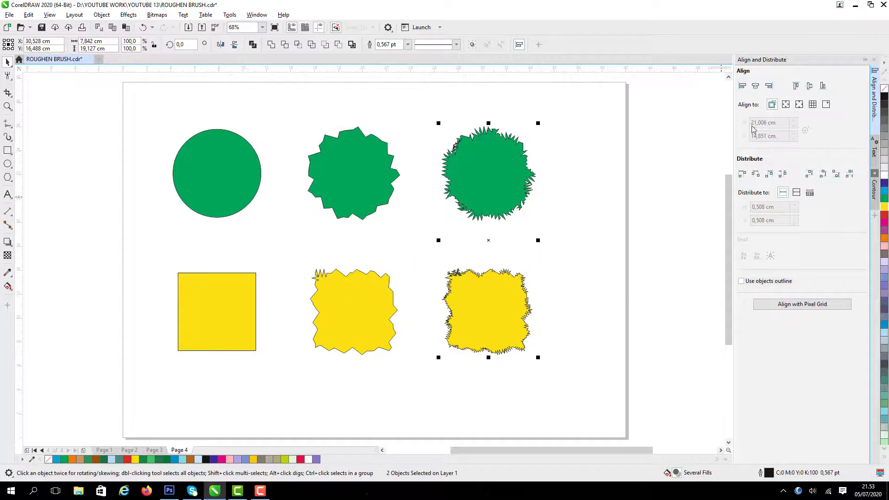
click(755, 87)
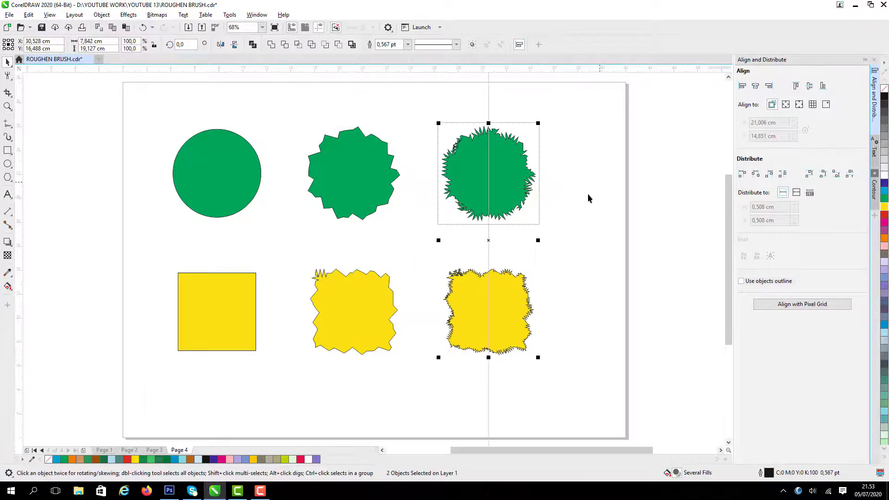
click(635, 193)
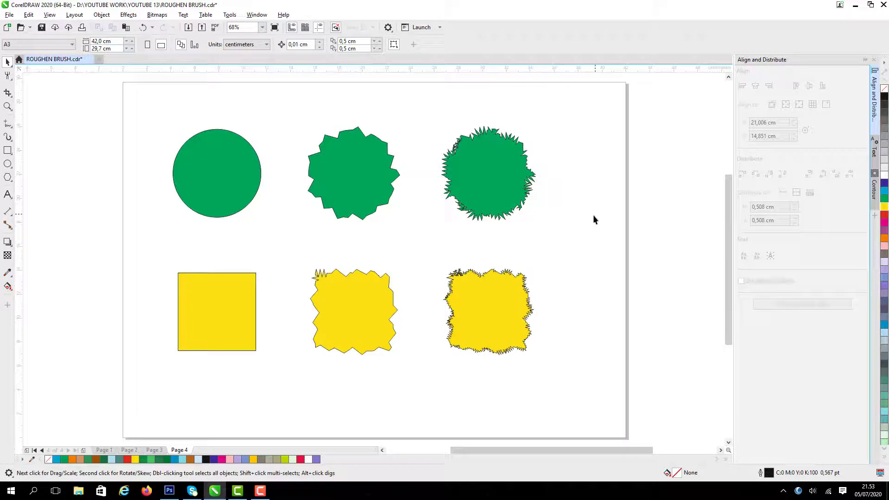
Step: Group all six shapes and centre the group on the page
key(ctrl+a)
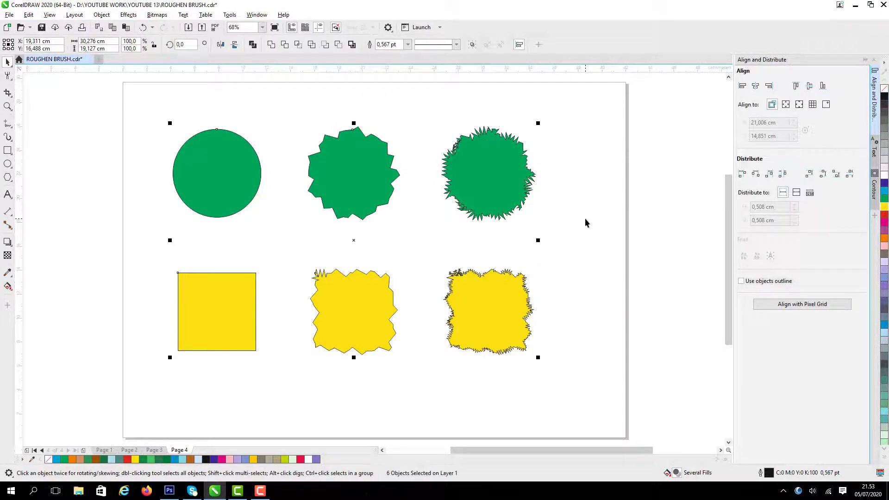
key(ctrl+g)
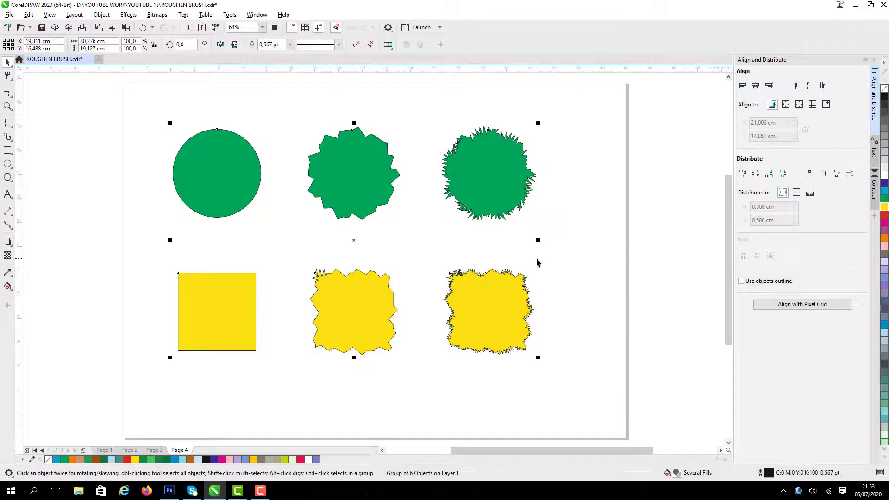
key(p)
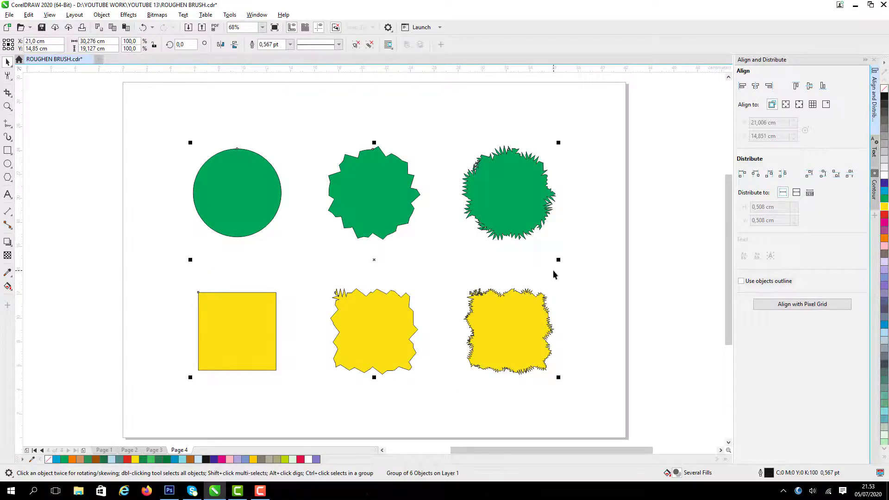
click(553, 270)
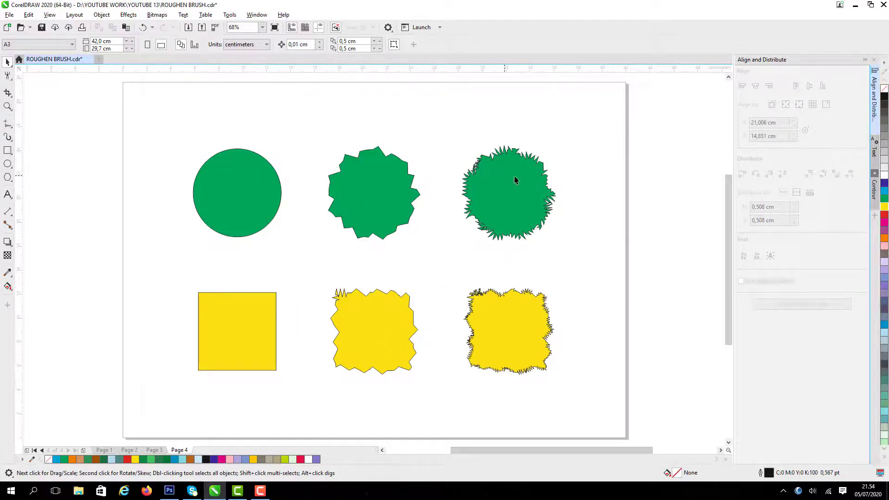
Step: Remove the outline from the group of six shapes by setting its outline width to None
key(ctrl+a)
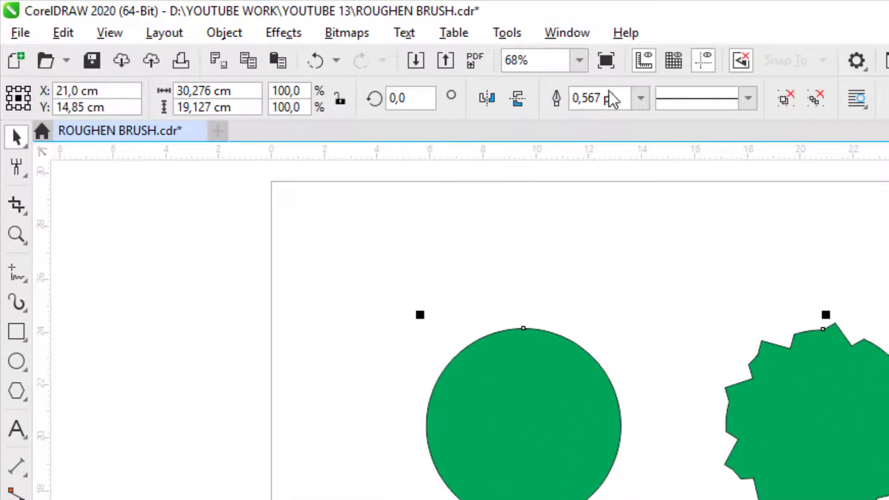
click(639, 100)
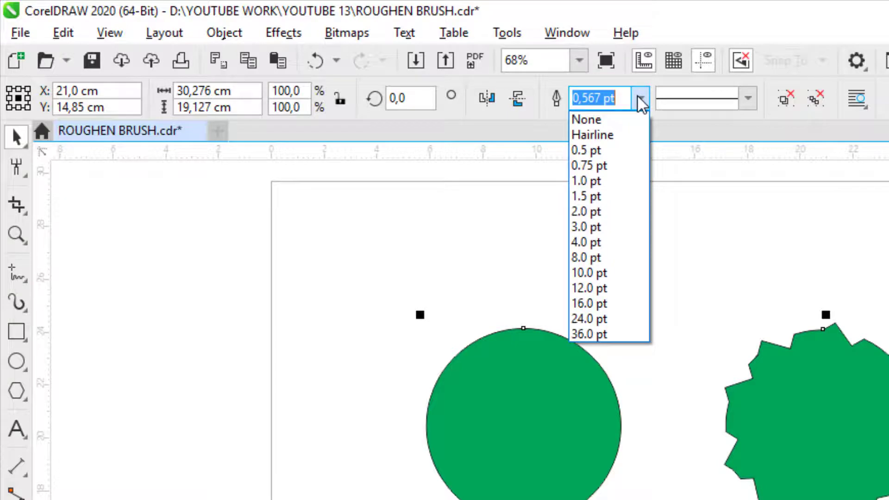
click(601, 120)
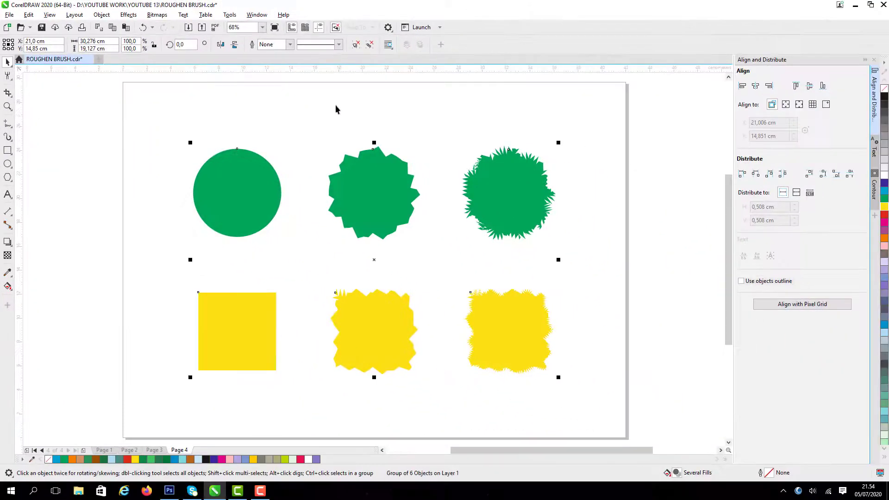
click(337, 113)
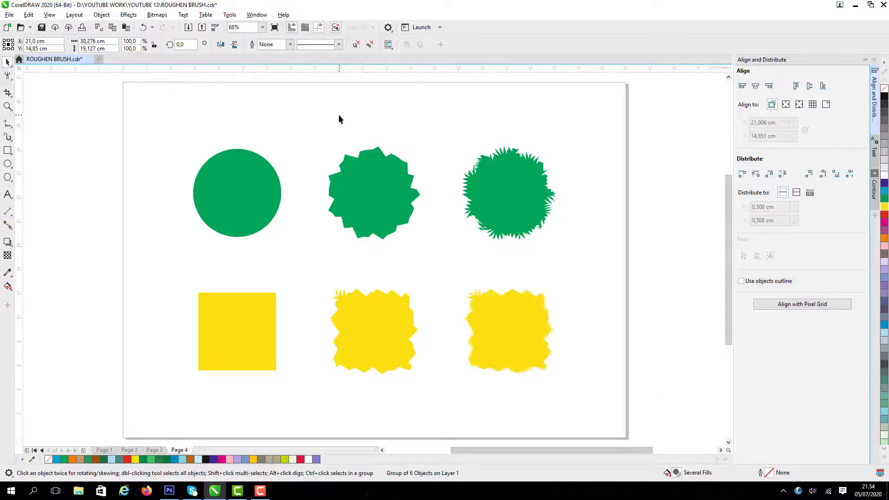
Step: Add a new blank page to the document after Page 4
click(7, 107)
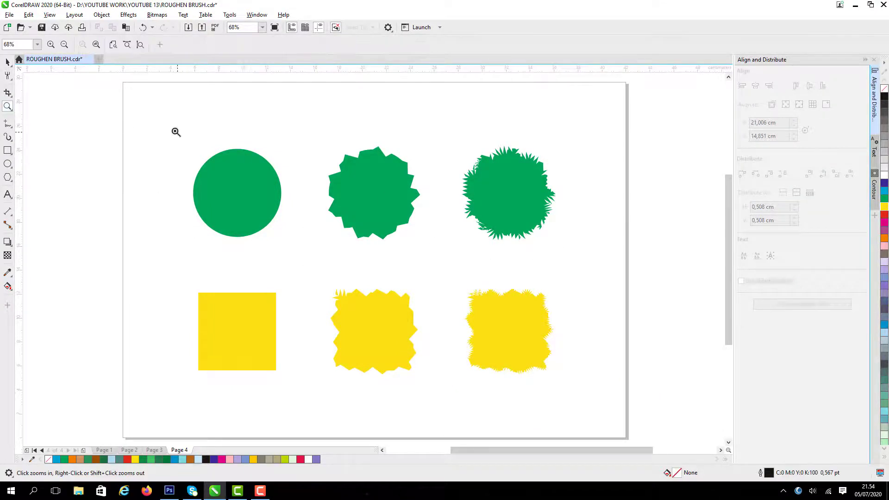
drag(174, 130, 572, 386)
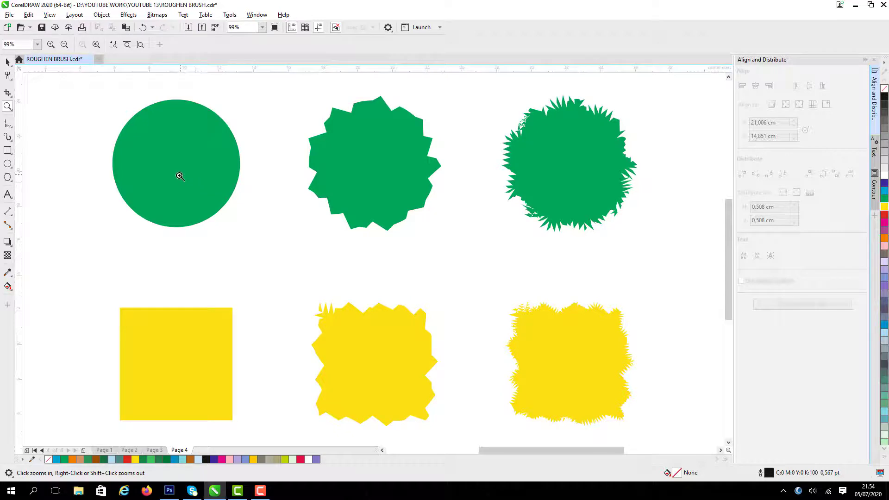
click(140, 44)
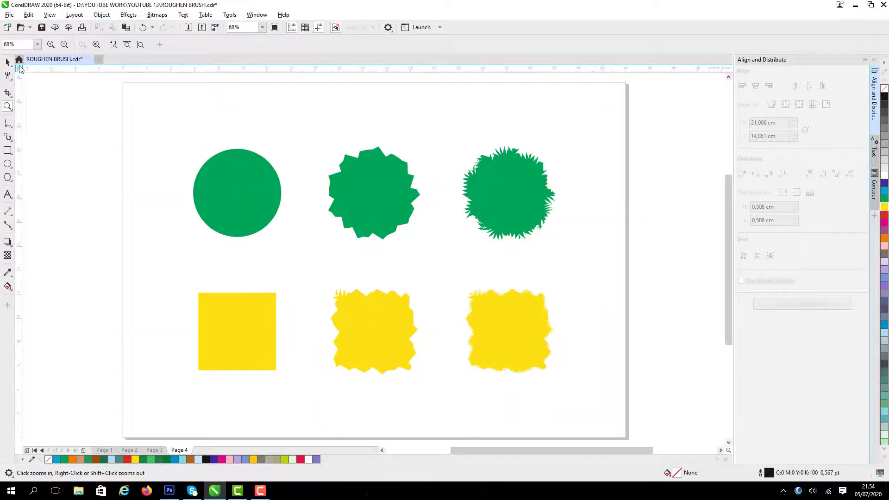
click(8, 64)
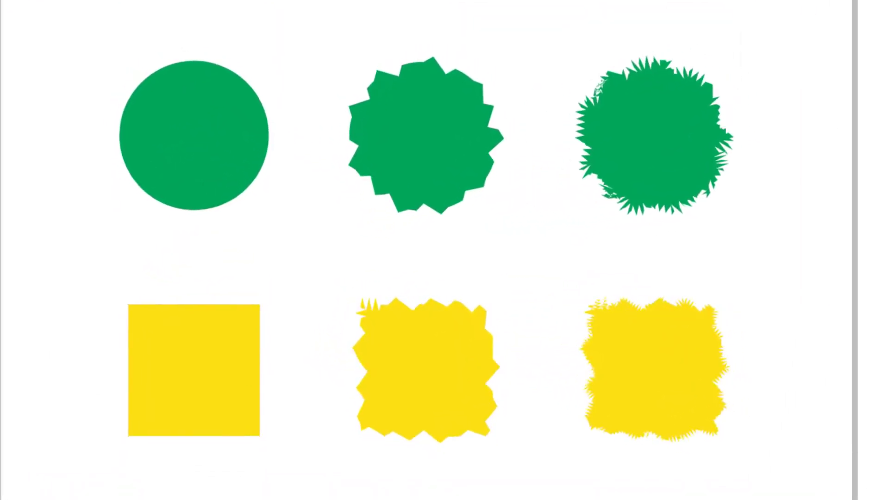
click(83, 449)
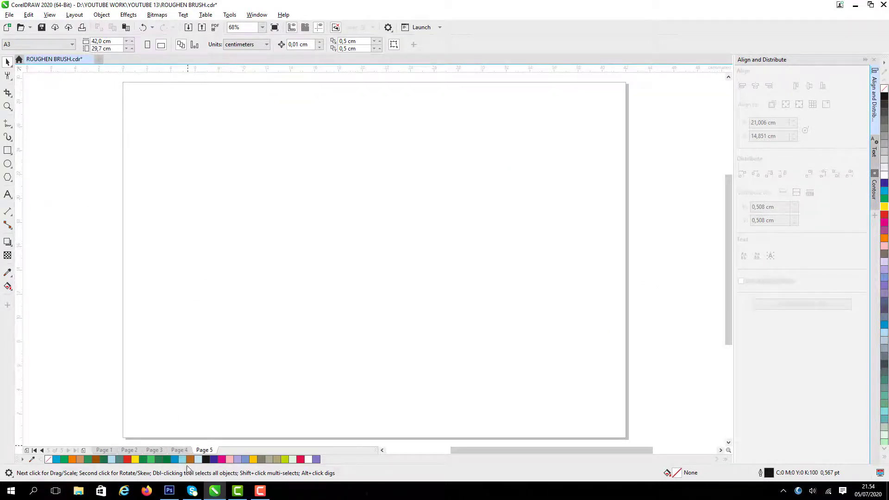
Step: Copy the moderately roughened green circle from Page 4 to Page 5 and move it to about X 12.51 cm, Y 20.578 cm
click(180, 450)
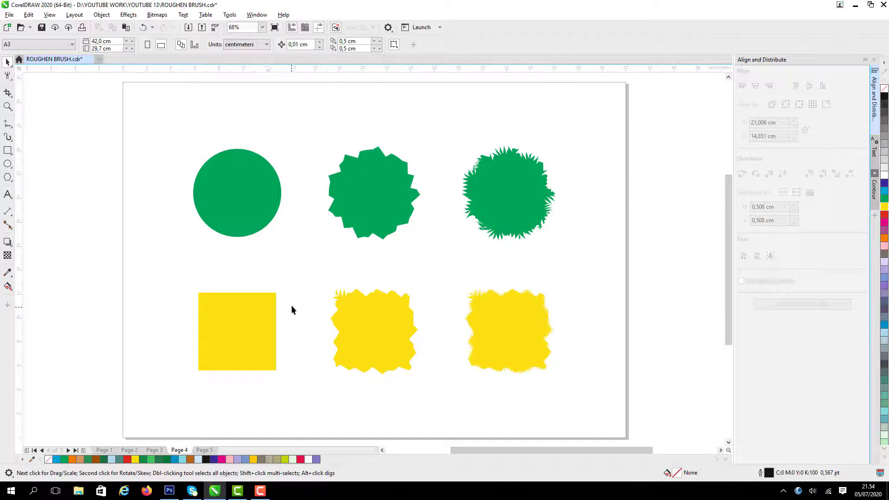
click(360, 227)
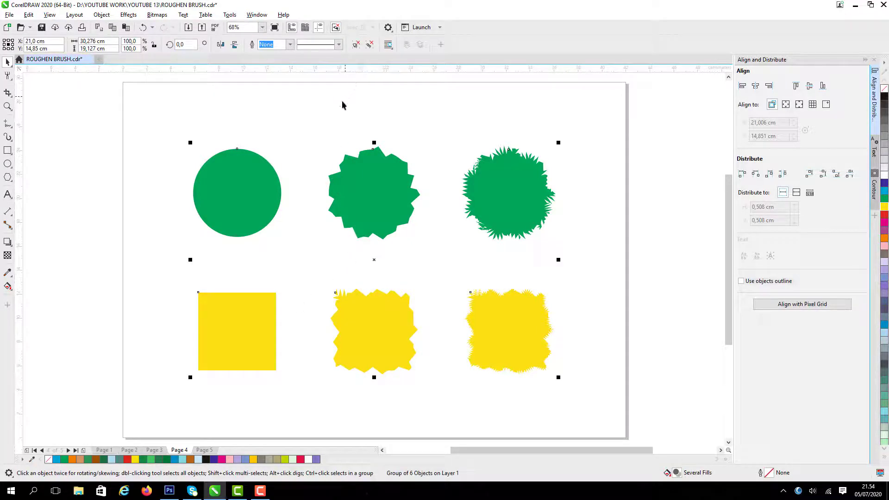
click(353, 148)
ctrl+click(361, 179)
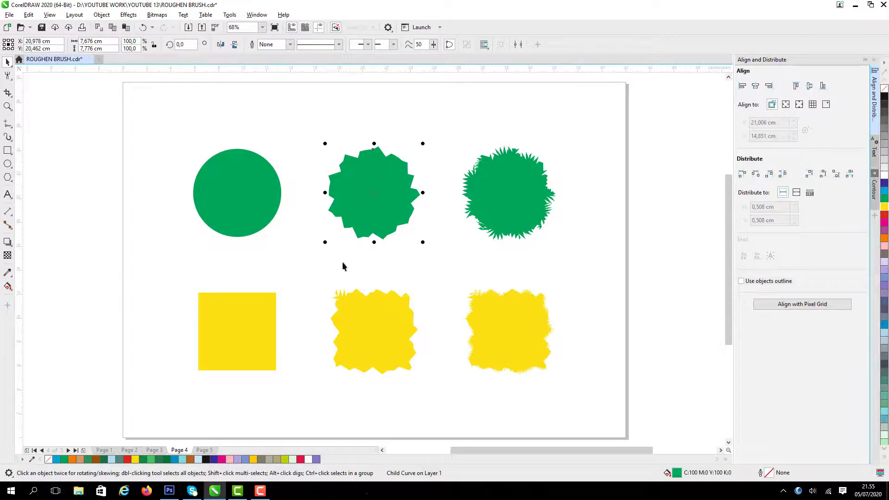
click(205, 451)
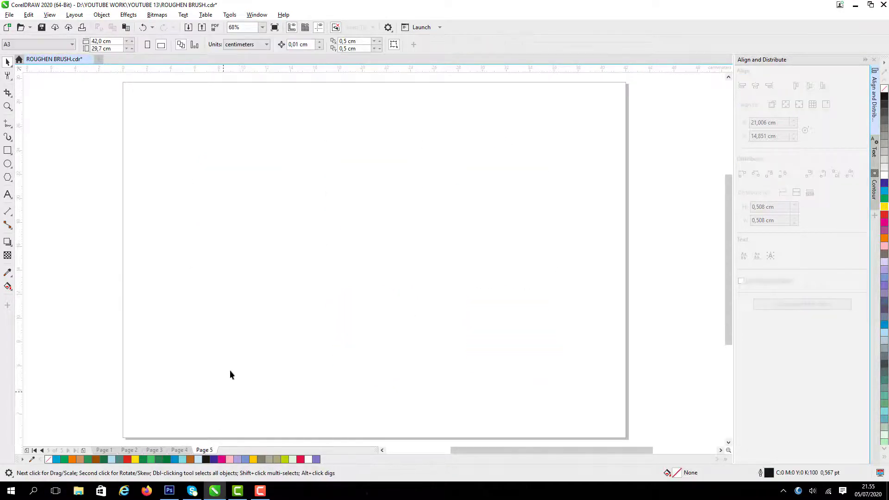
key(ctrl+v)
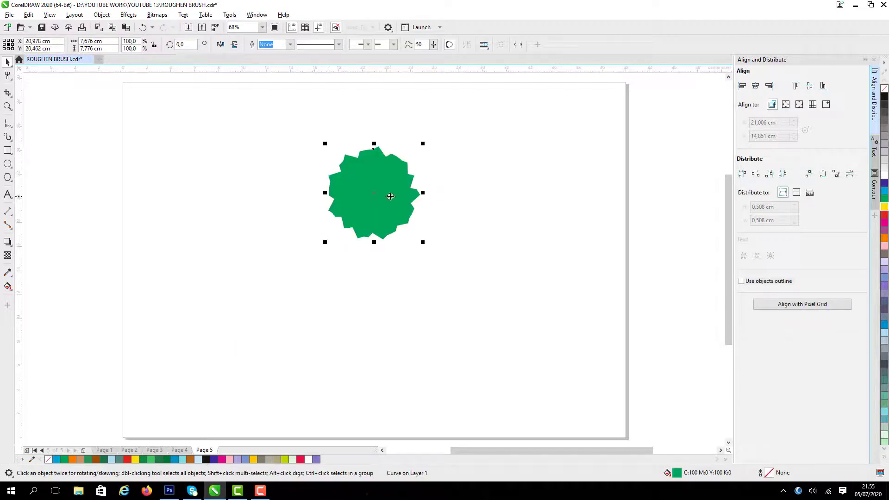
drag(389, 197, 286, 202)
click(328, 202)
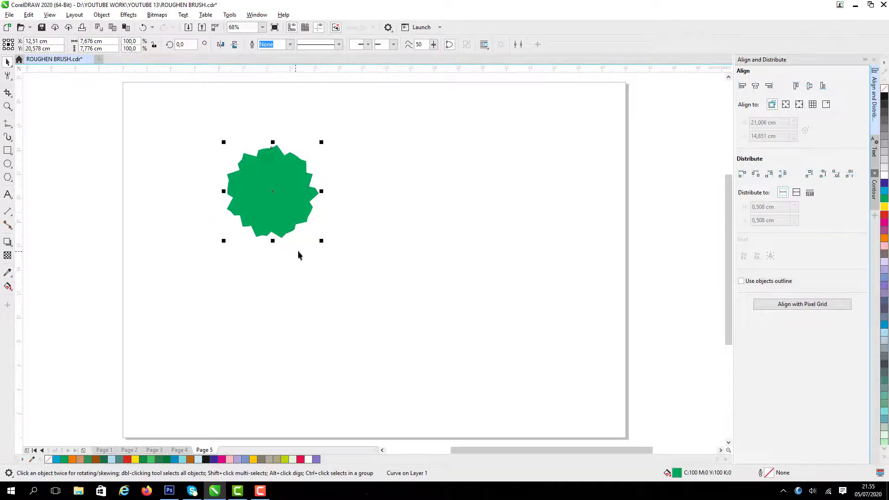
Step: Duplicate the roughened green circle slightly to its lower right and fill the copy with dark green #1D7045
drag(278, 191, 304, 205)
key(ctrl+d)
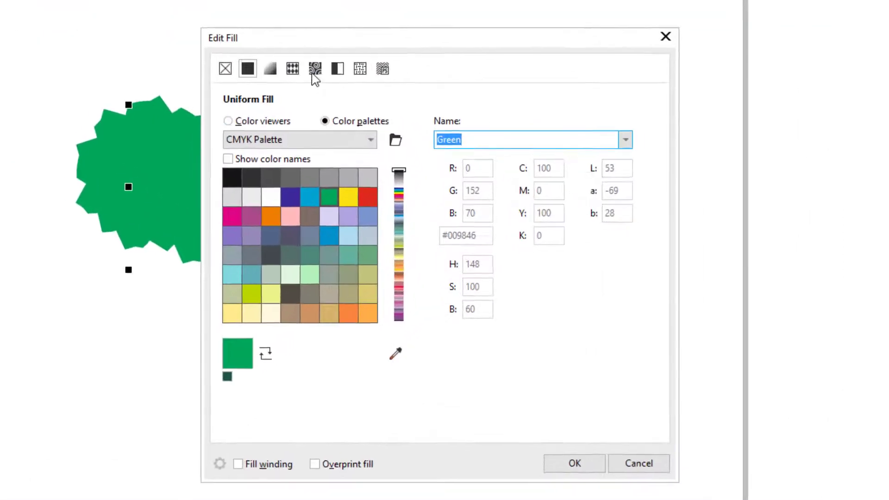
drag(336, 40, 496, 33)
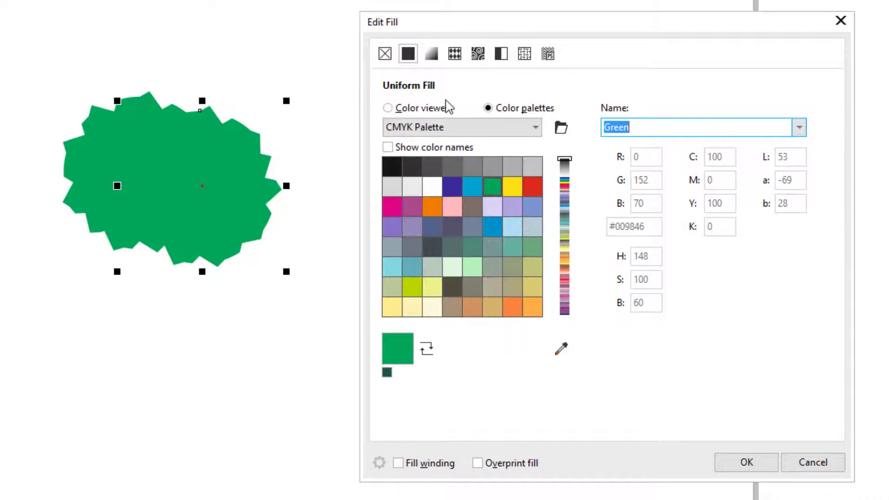
click(432, 111)
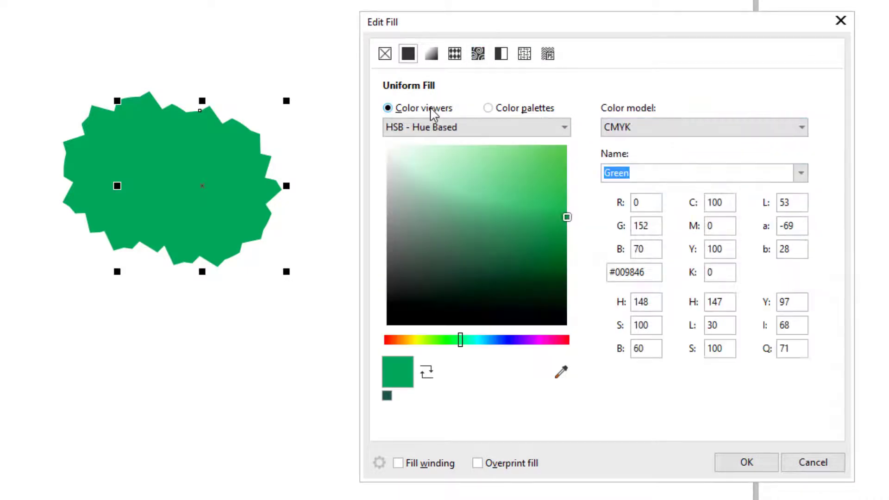
click(529, 238)
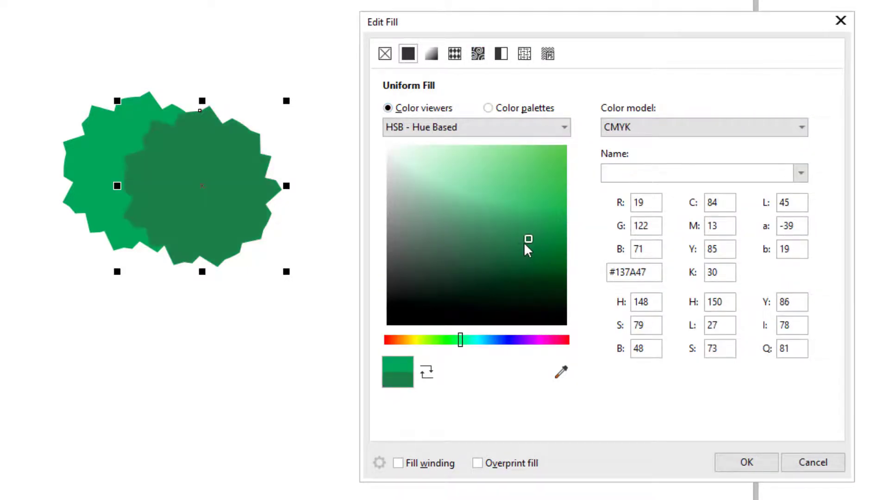
click(516, 242)
click(516, 247)
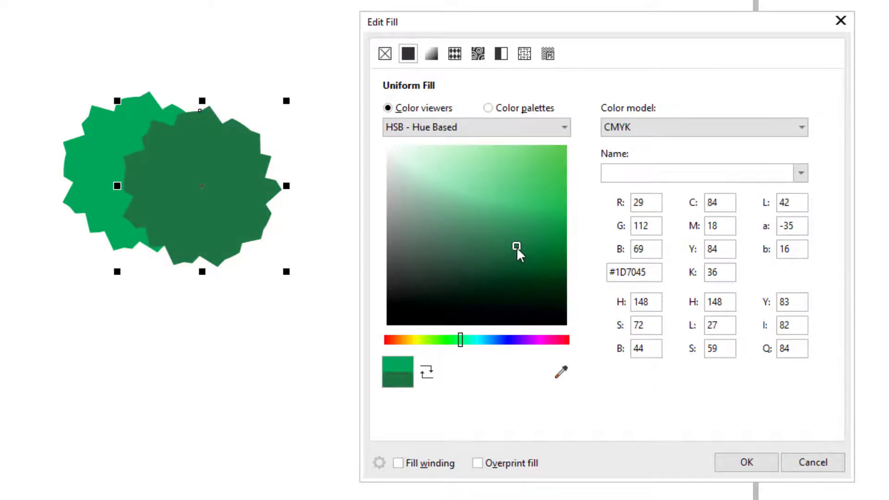
click(750, 464)
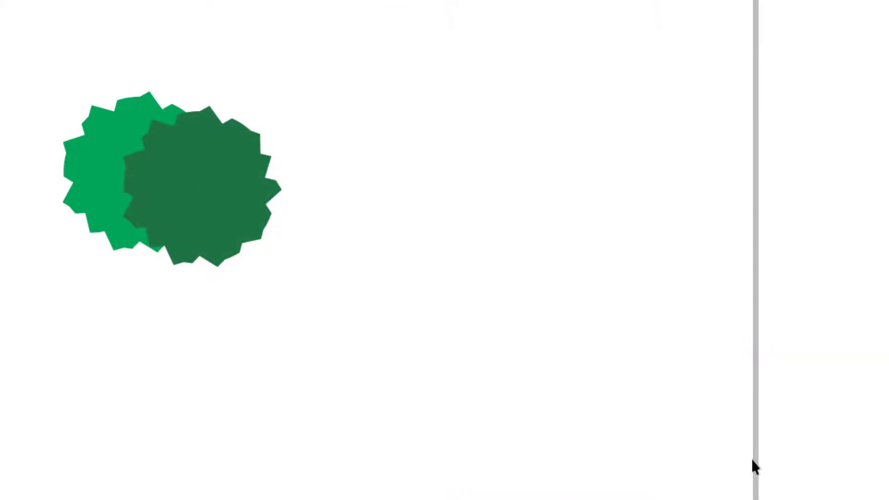
Step: Place another copy of the original green roughened circle below it, overlapping behind the dark green one
click(183, 218)
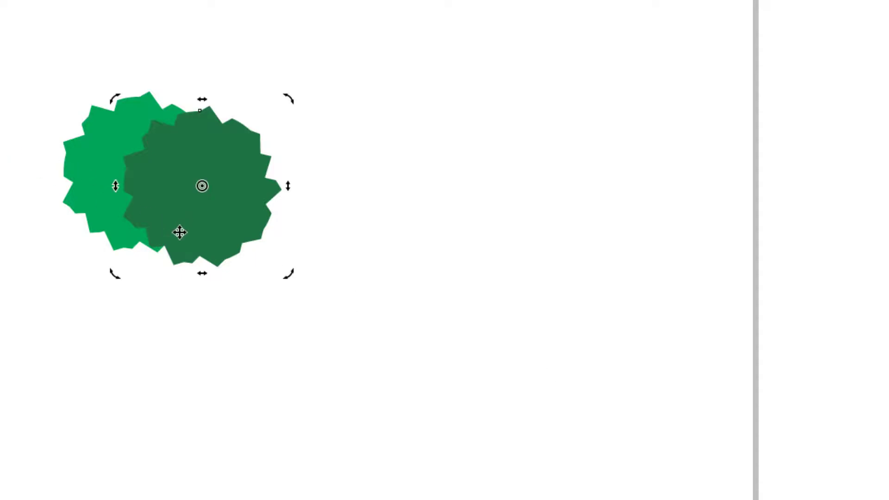
click(347, 247)
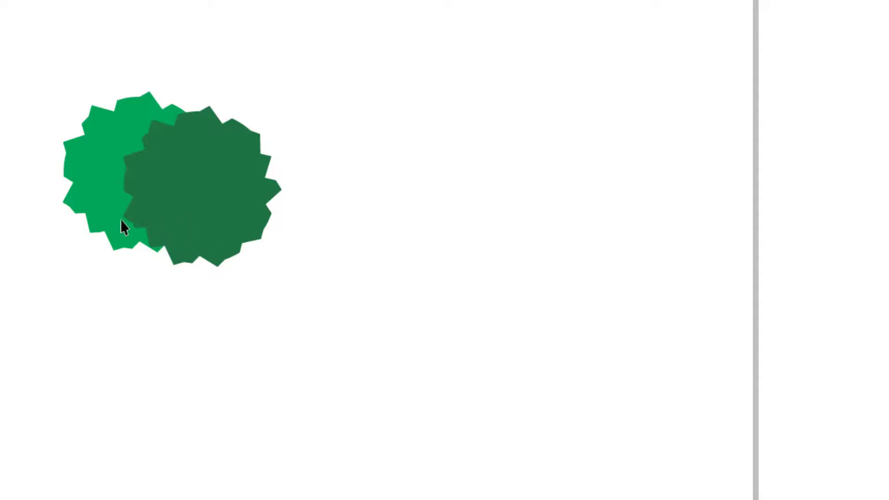
click(74, 201)
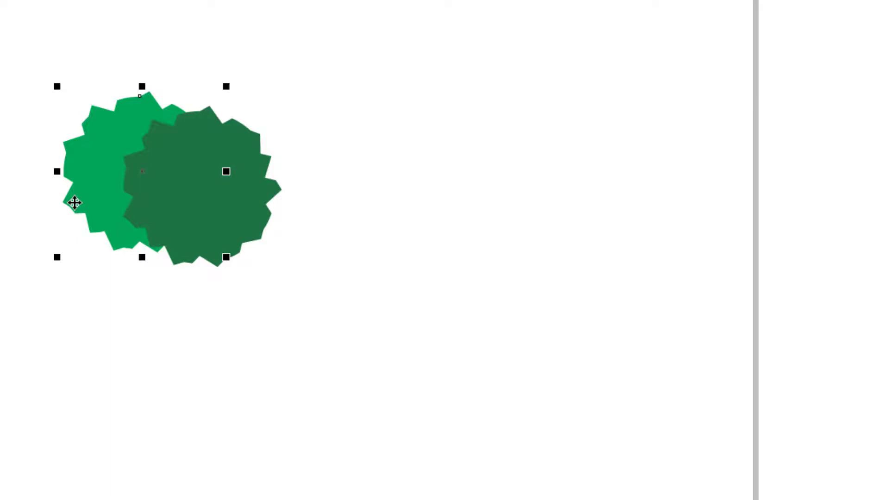
drag(102, 167, 104, 244)
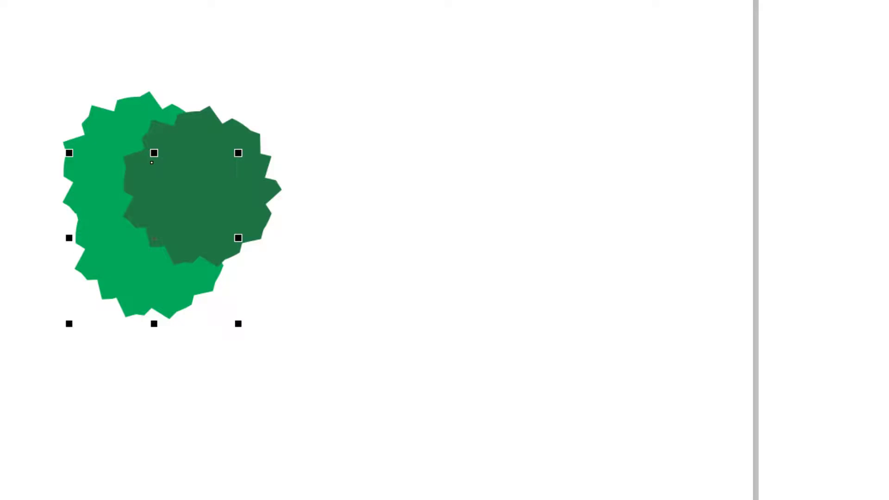
Step: Fill the lower roughened circle with light green #58B363 (C68 M0 Y78 K0)
key(shift+F11)
click(258, 118)
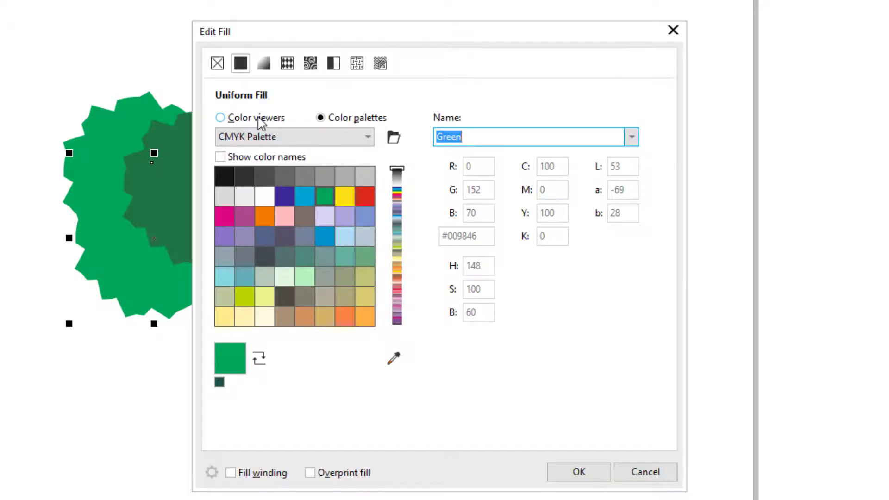
drag(306, 42, 433, 15)
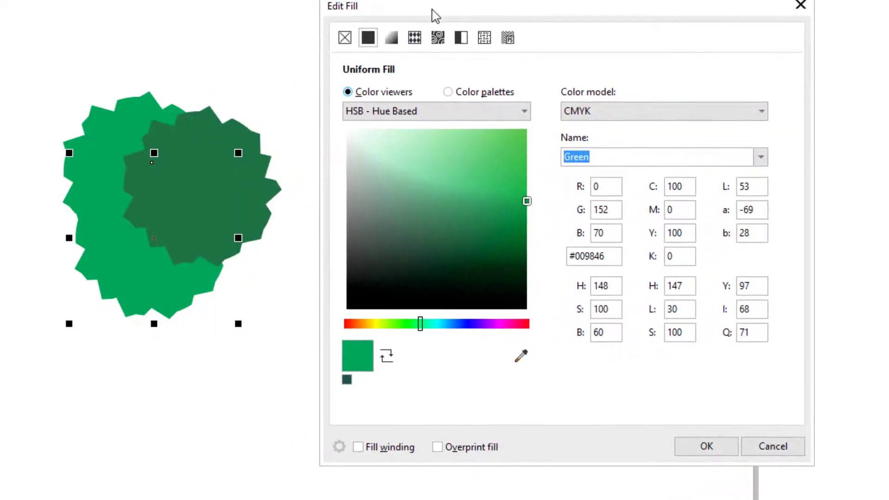
click(514, 133)
drag(516, 132, 522, 134)
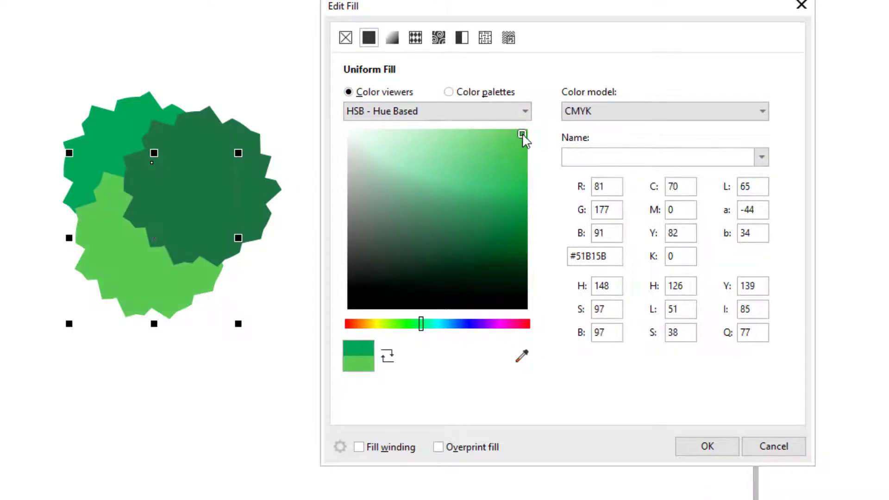
click(513, 130)
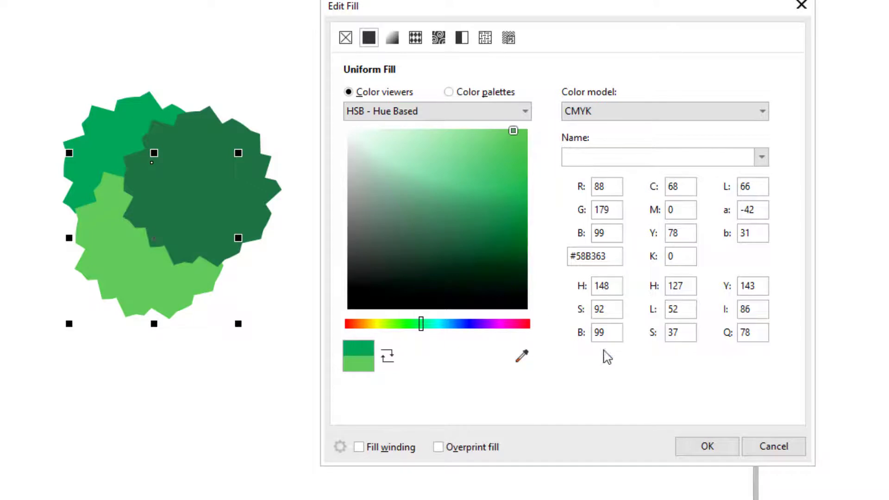
click(702, 447)
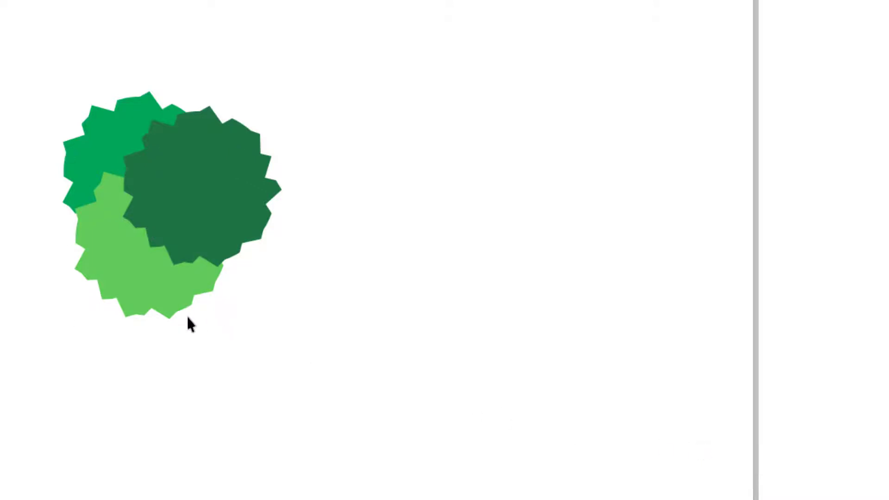
Step: Shrink the light green roughened circle to about 83.7% and reposition it at the lower left of the foliage
drag(141, 286, 136, 280)
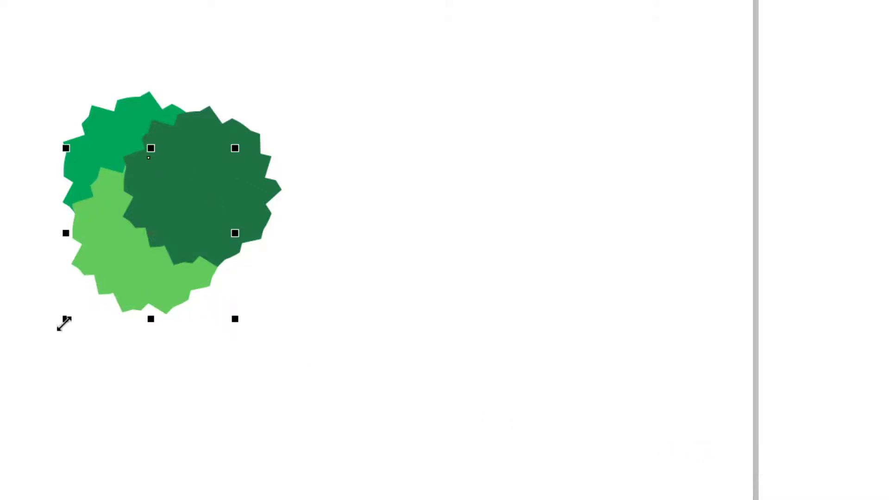
drag(64, 322, 93, 284)
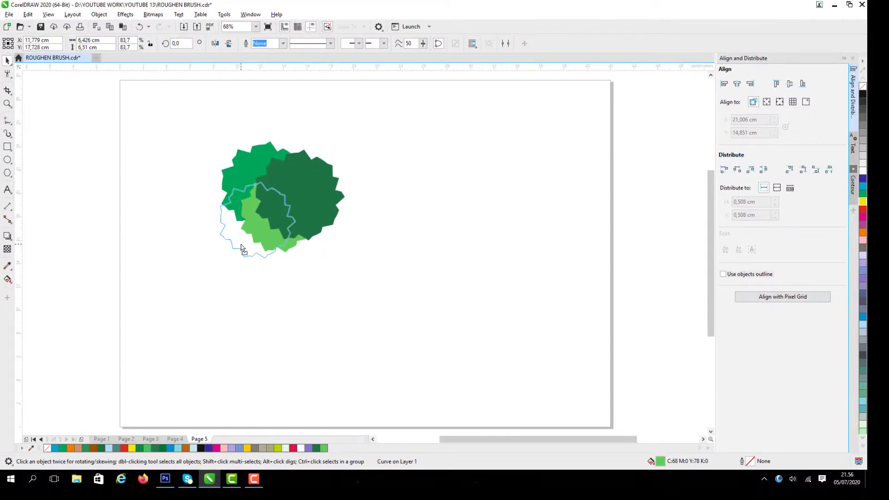
drag(241, 248, 242, 243)
click(244, 240)
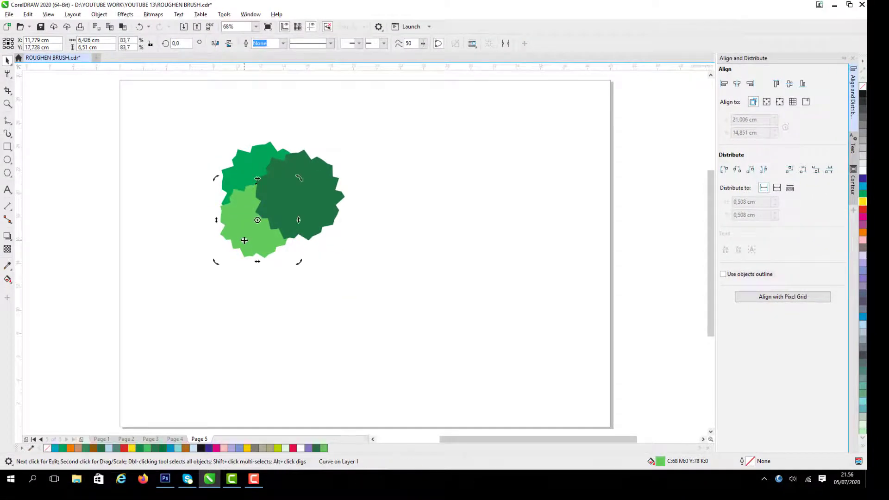
Step: Shift the dark green roughened circle slightly down and right to about X 15.407 cm, Y 19.454 cm
click(312, 191)
drag(312, 191, 314, 196)
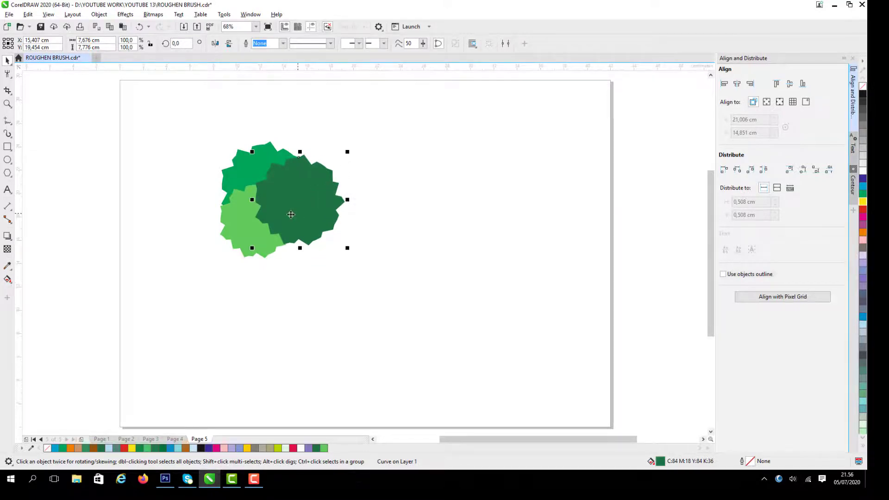
click(155, 207)
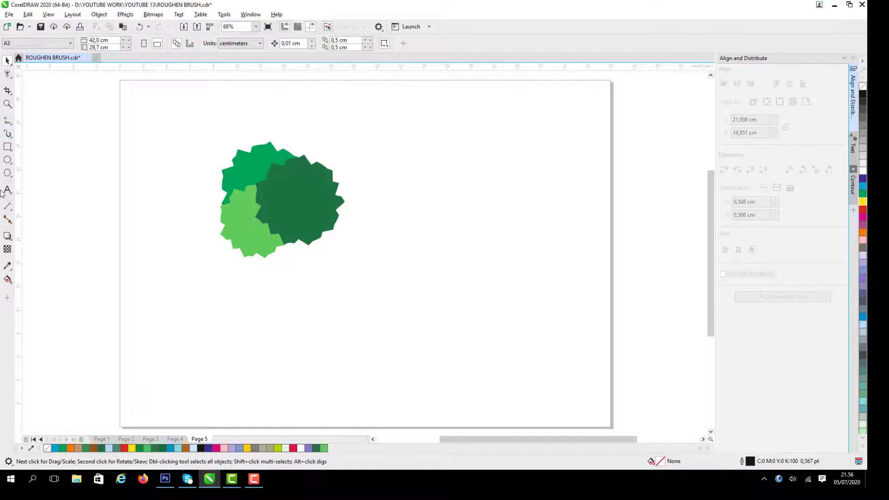
Step: Draw the curved left side and straight base of a tree trunk below the foliage with the Bézier tool
click(8, 126)
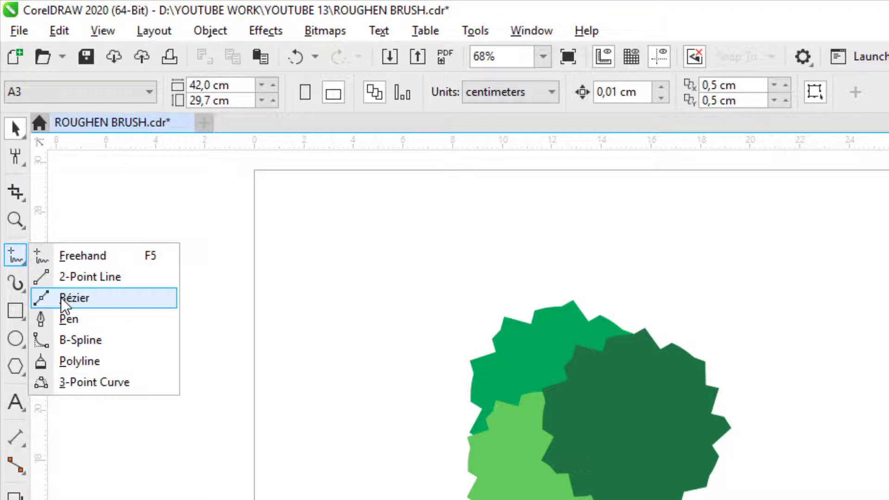
click(59, 296)
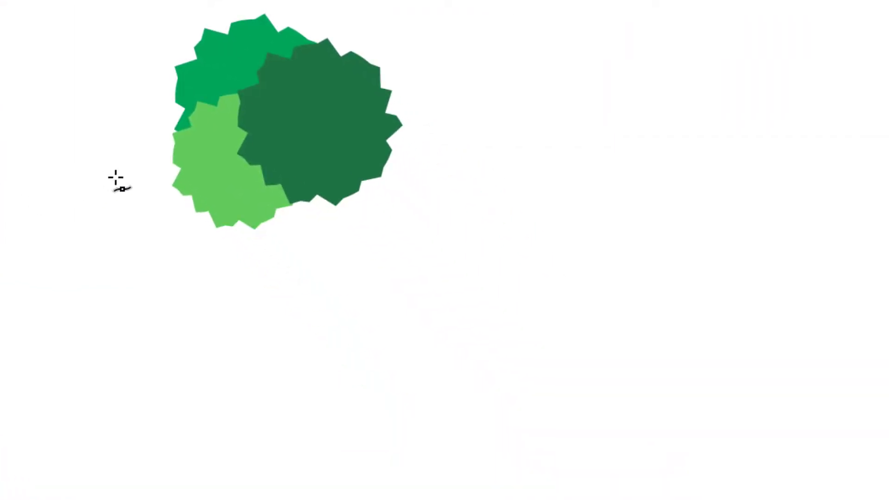
click(231, 193)
drag(210, 391, 193, 422)
click(181, 434)
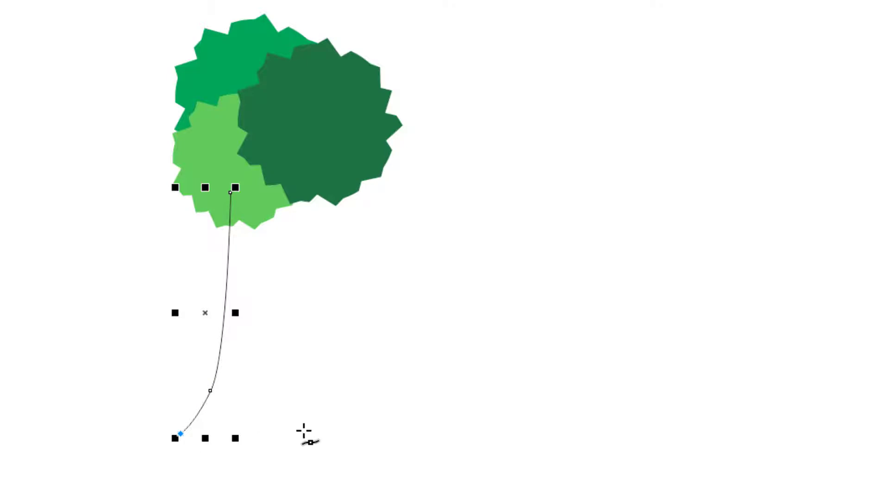
click(336, 433)
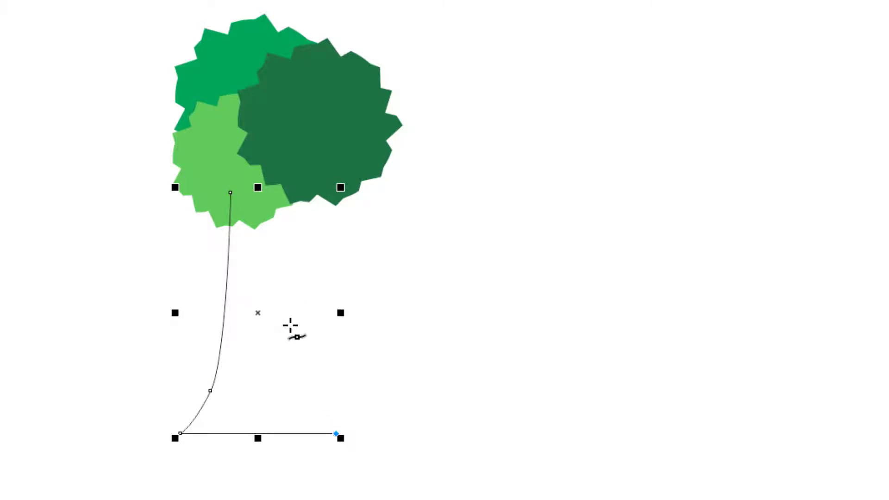
Step: Continue the trunk outline with a curved right side, a slanted branch and a fork, ending at the starting point's top edge
drag(290, 325, 289, 276)
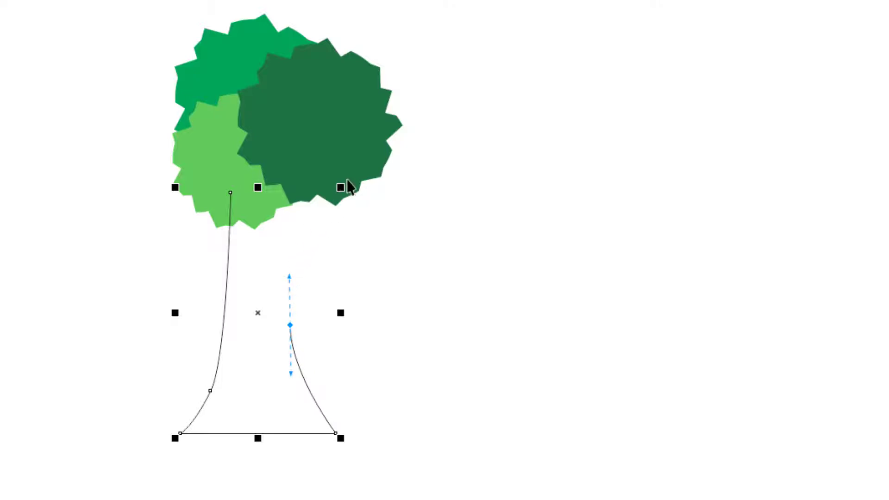
mouse_move(342, 185)
mouse_down()
mouse_move(350, 174)
mouse_move(335, 173)
mouse_up()
drag(274, 276, 265, 295)
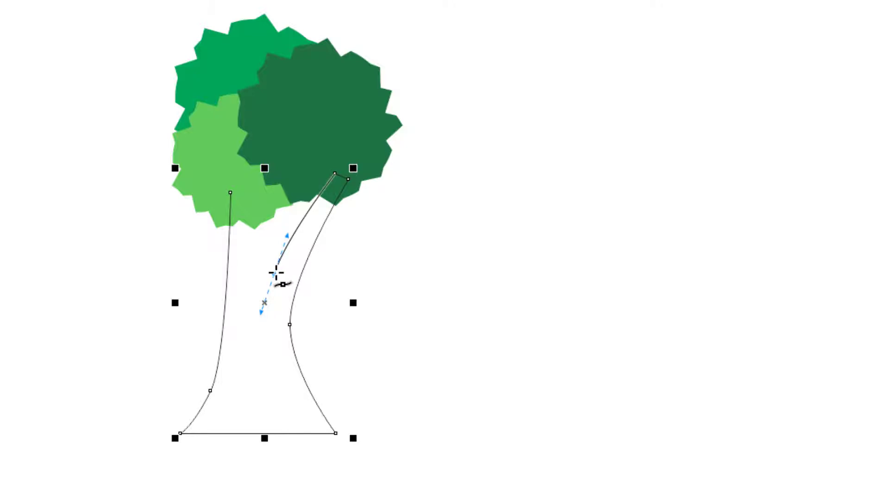
drag(273, 278, 270, 200)
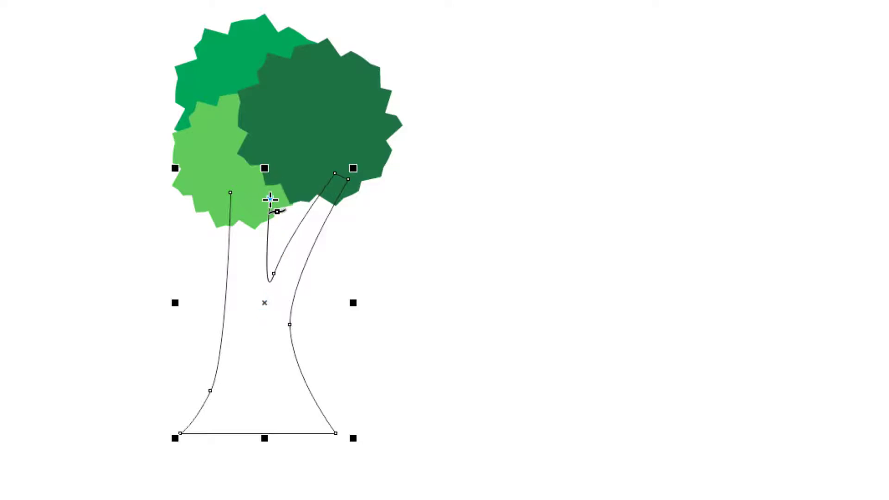
key(Escape)
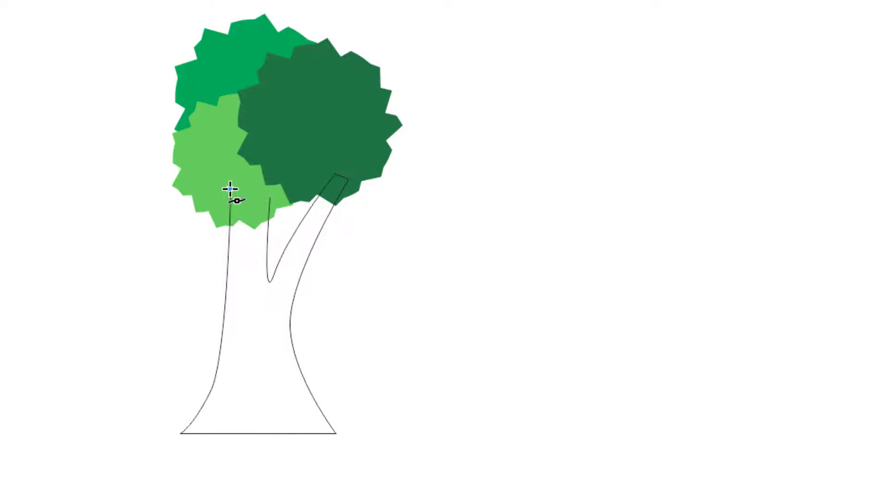
click(230, 189)
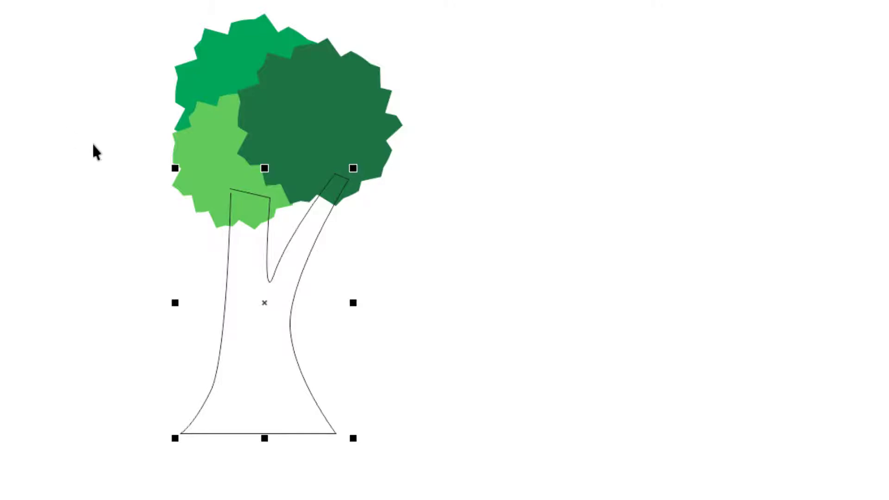
Step: Undo the last trunk segments and redraw the fork's inner side and top edge, closing the outline at its starting point
key(ctrl+z)
click(270, 197)
key(Delete)
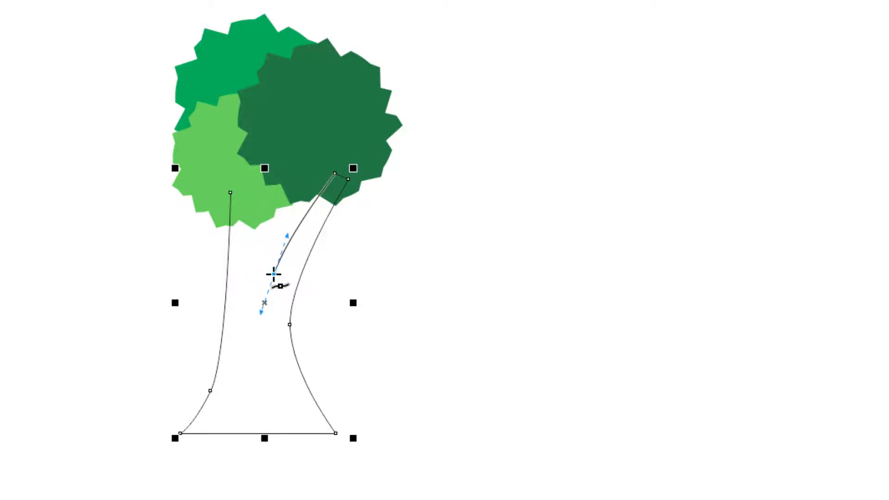
click(268, 193)
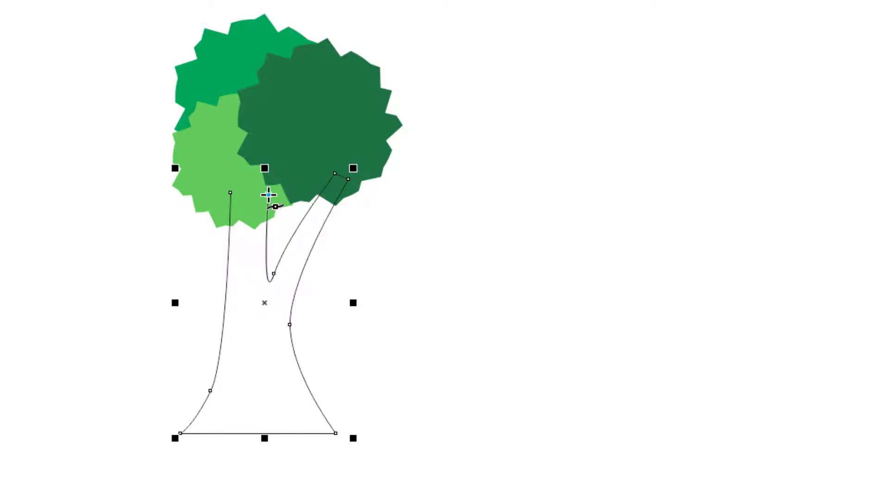
click(229, 195)
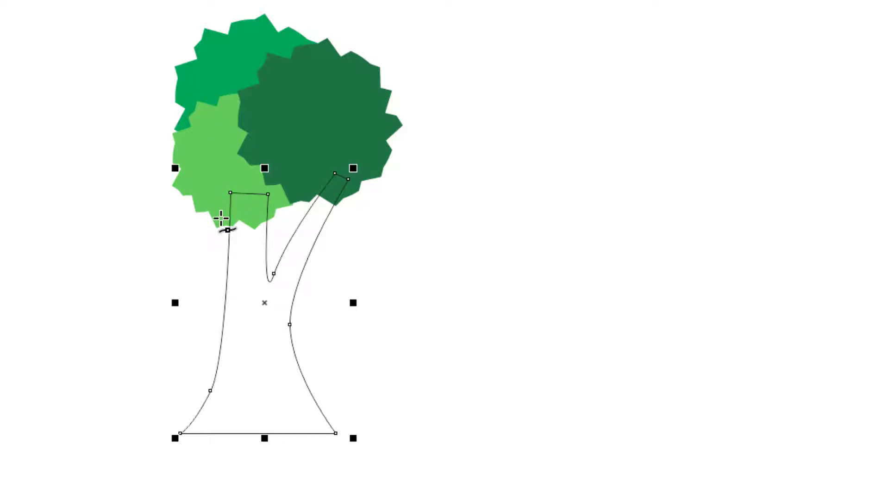
key(space)
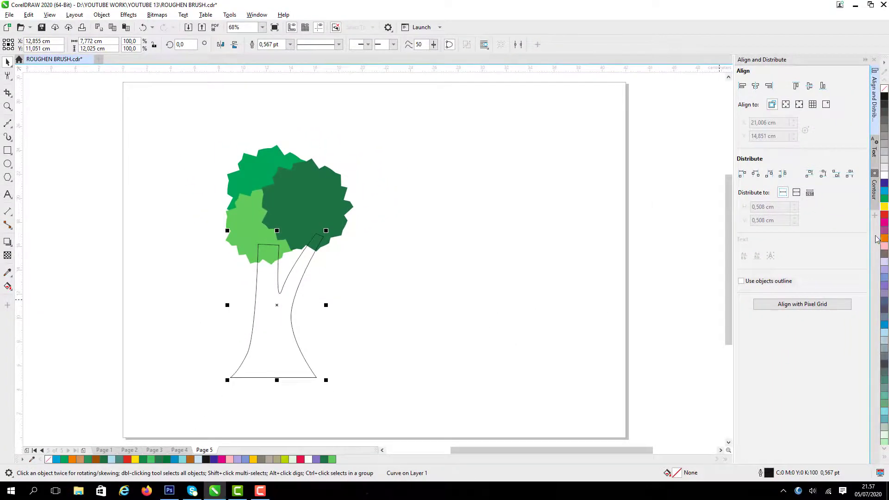
Step: Fill the closed trunk shape with orange (C0 M60 Y100 K0) and deselect it
click(884, 238)
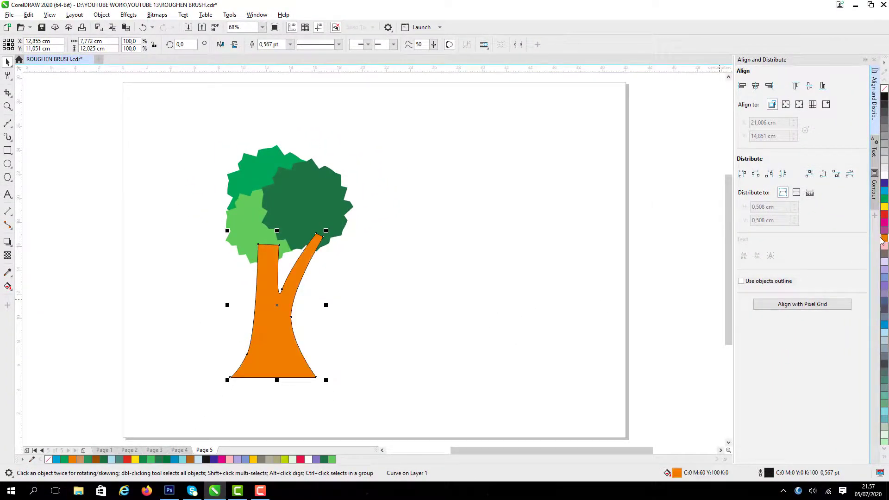
click(444, 232)
click(273, 316)
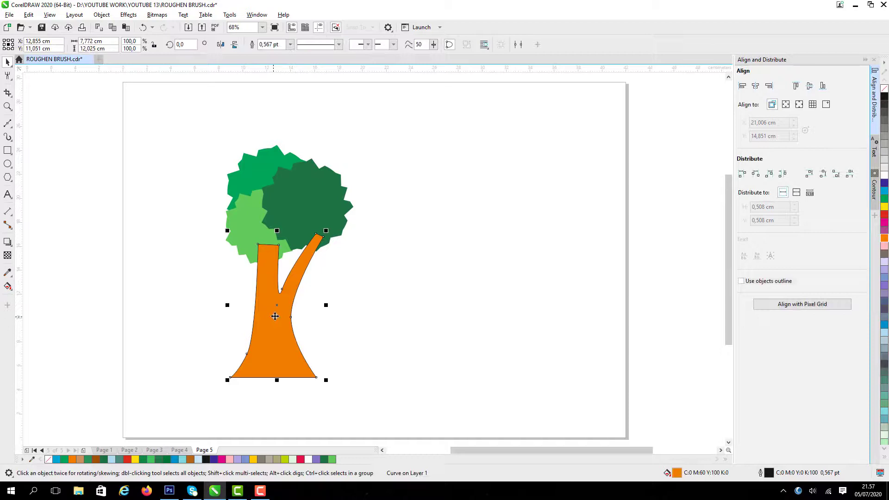
click(364, 301)
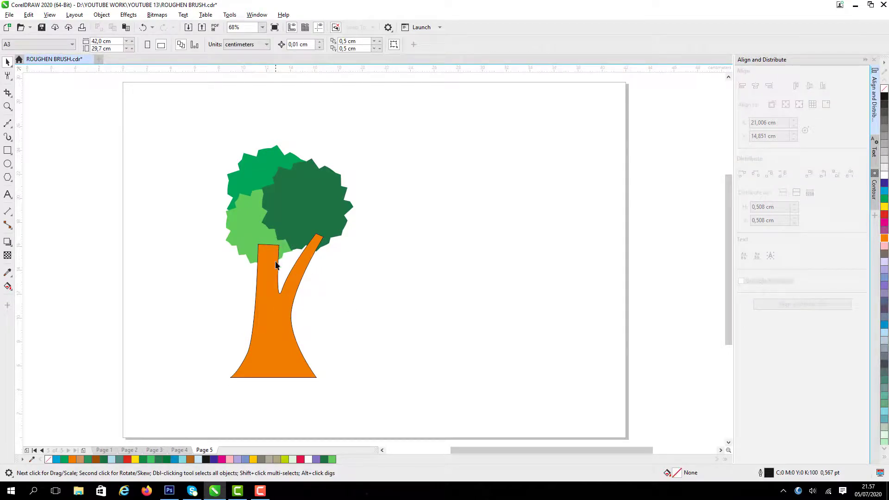
Step: Draw a gently curved line with the Bézier tool from the light green foliage down inside the trunk's left side
click(8, 129)
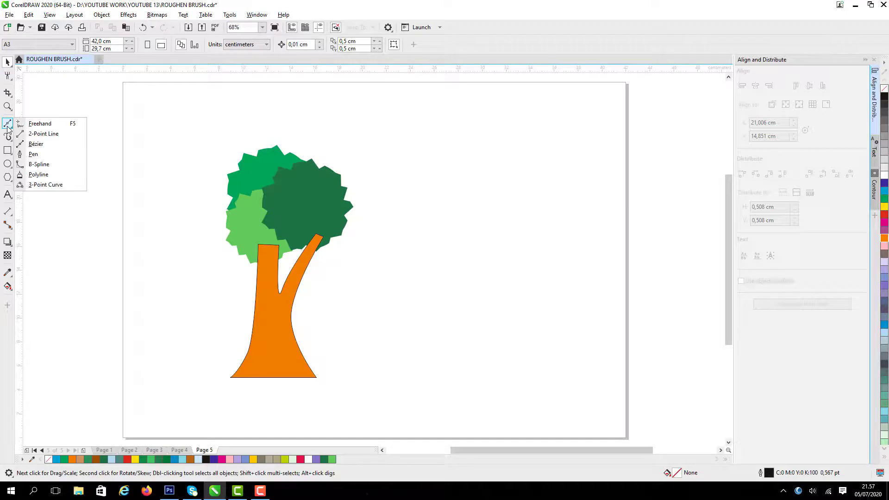
click(8, 136)
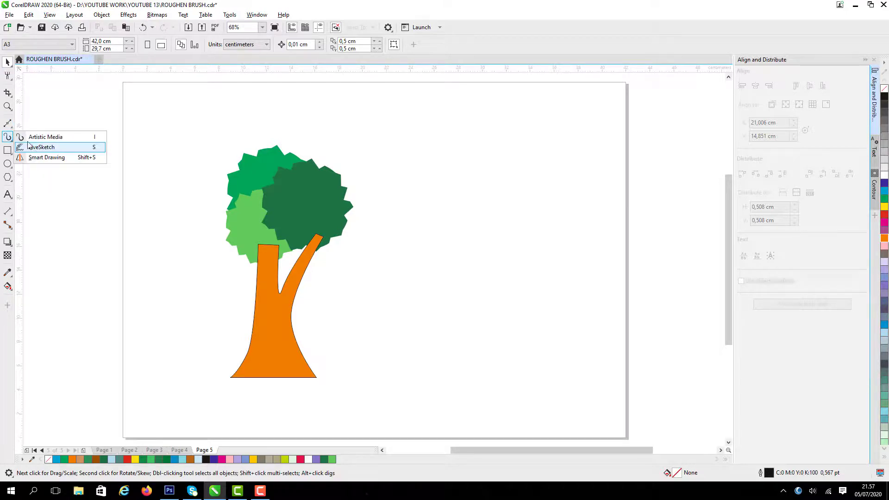
click(8, 123)
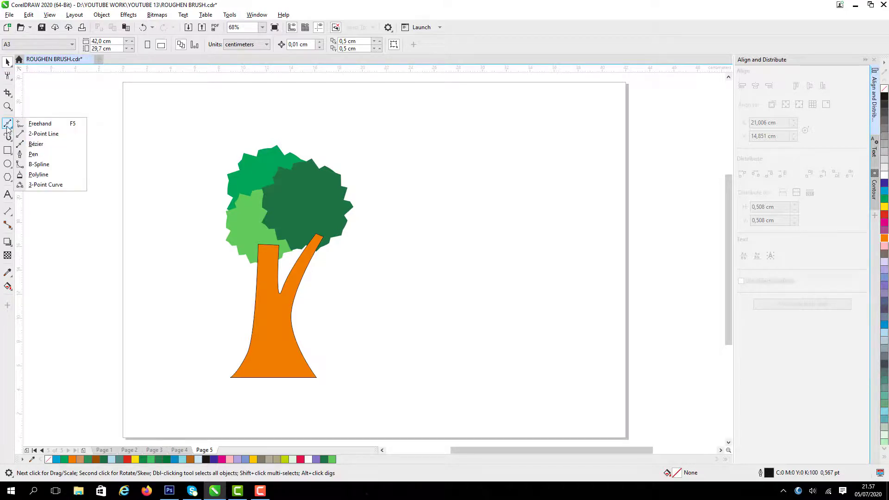
click(37, 144)
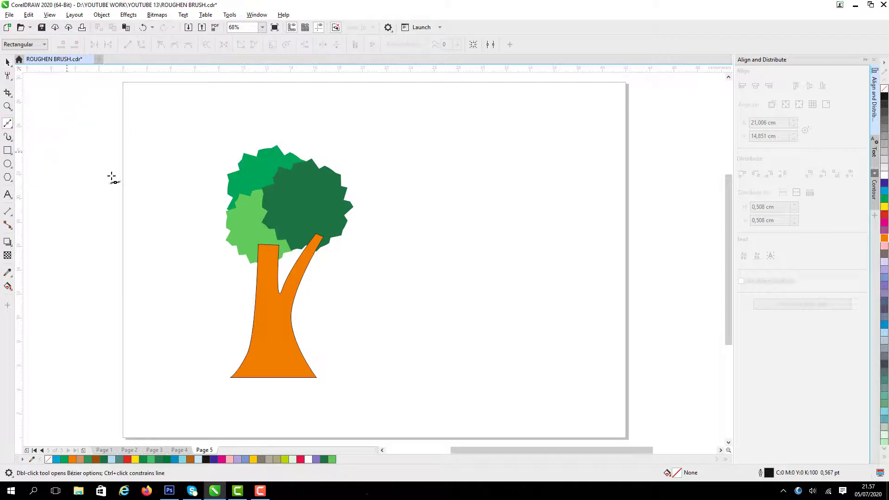
click(264, 232)
drag(263, 314, 260, 342)
click(258, 361)
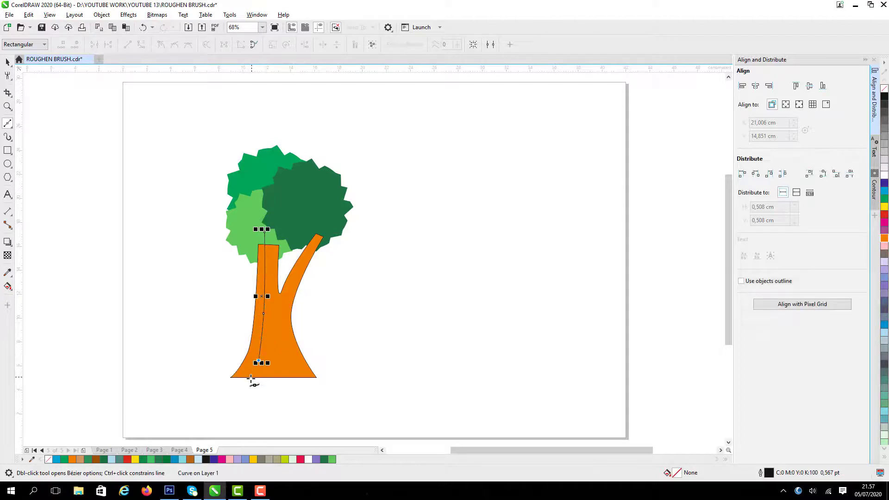
Step: Continue the line below the trunk's base and back up outside its left edge, closing a shape about 4.08 × 13.03 cm
click(247, 386)
click(233, 388)
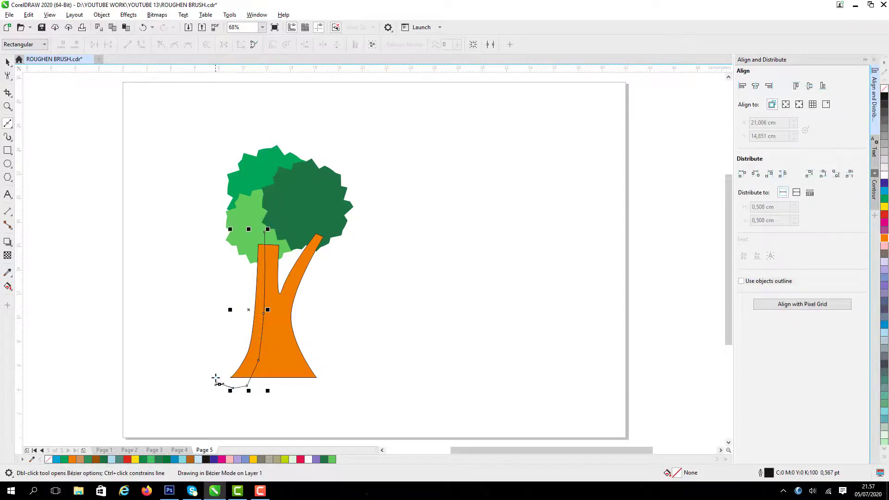
click(216, 382)
click(233, 341)
drag(244, 288, 243, 262)
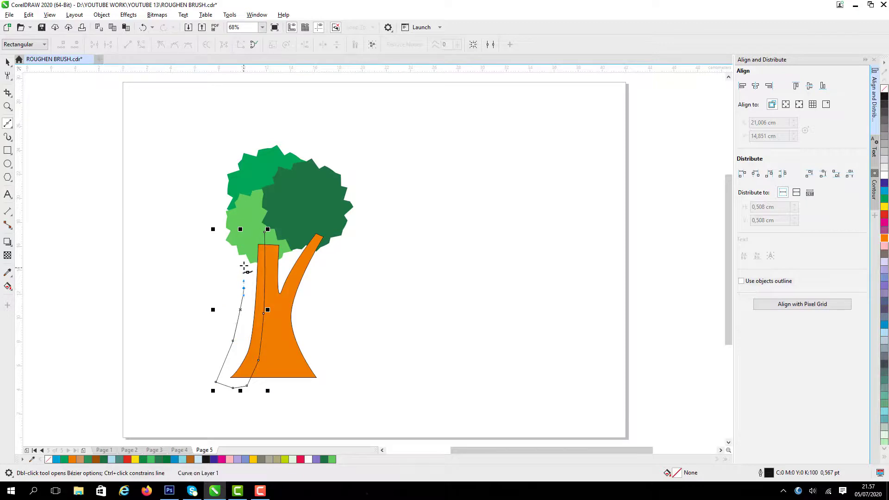
click(266, 230)
click(7, 62)
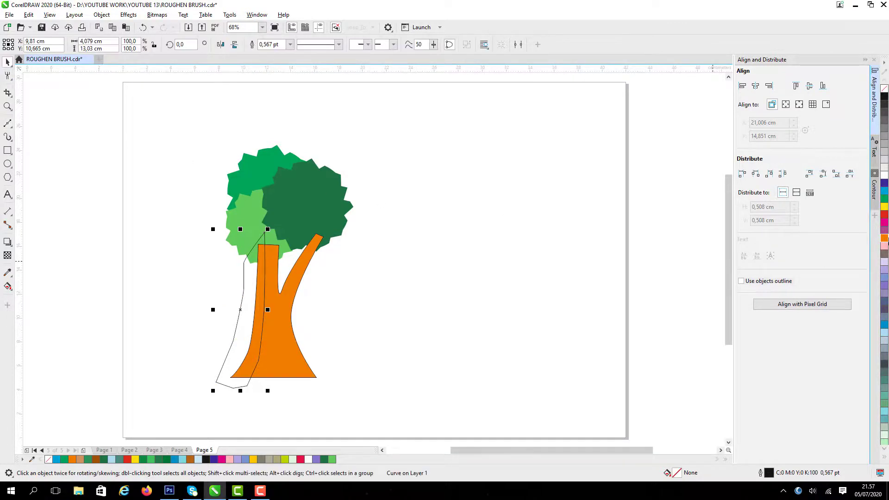
Step: Fill the new shape over the trunk's left side with a lighter orange, C0 M51 Y84 K0
click(883, 238)
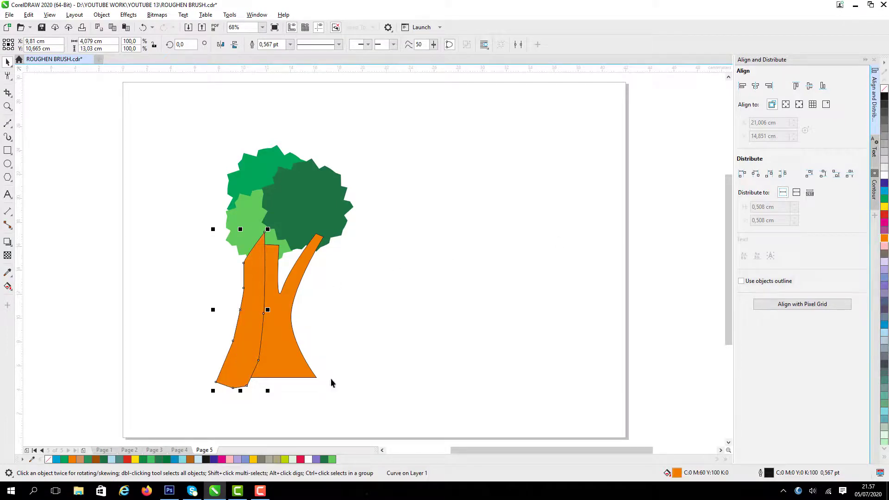
double_click(677, 472)
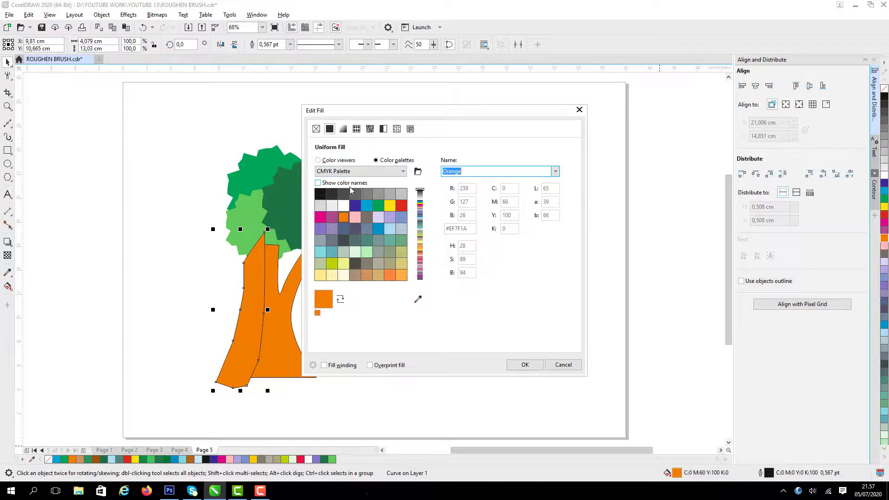
click(330, 160)
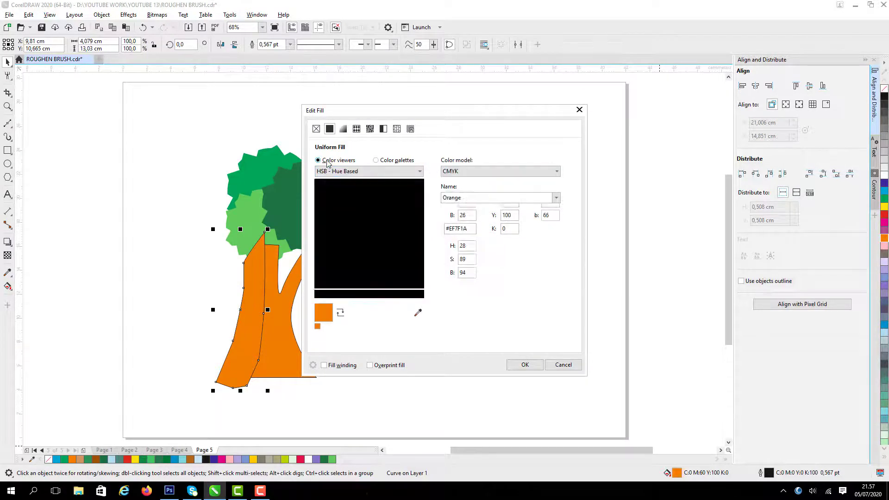
click(385, 186)
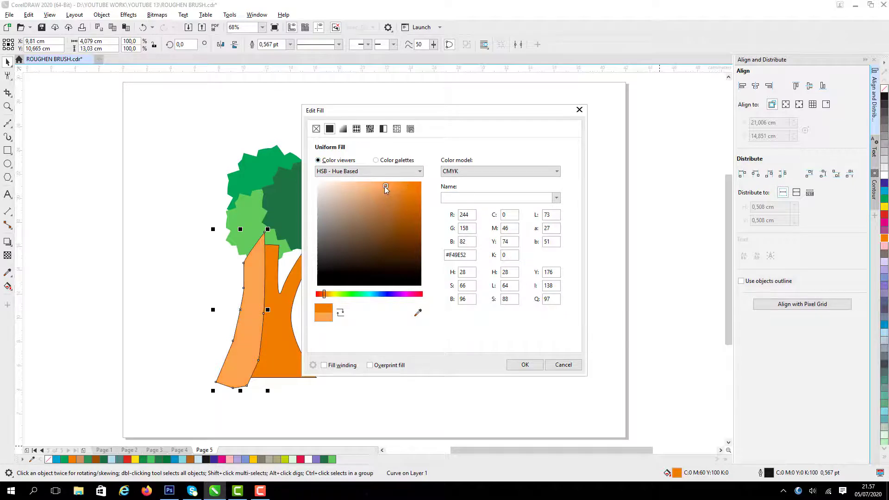
drag(381, 188, 392, 187)
click(394, 186)
click(524, 364)
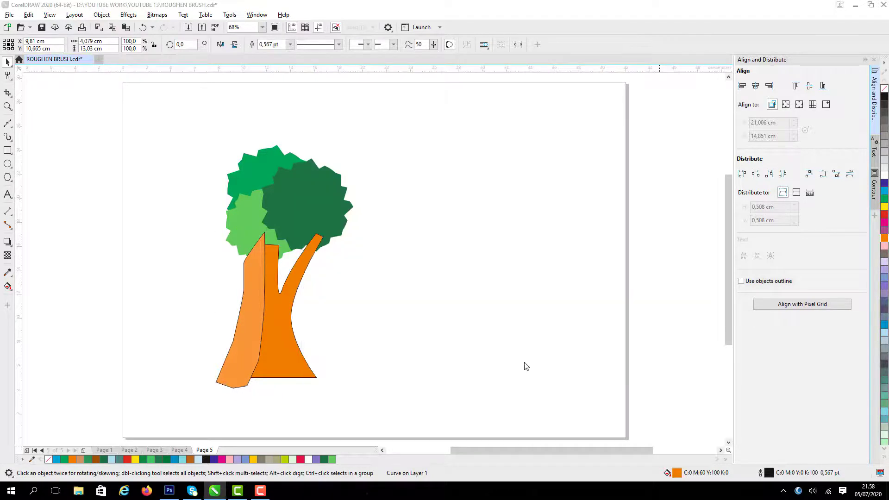
click(257, 314)
click(323, 332)
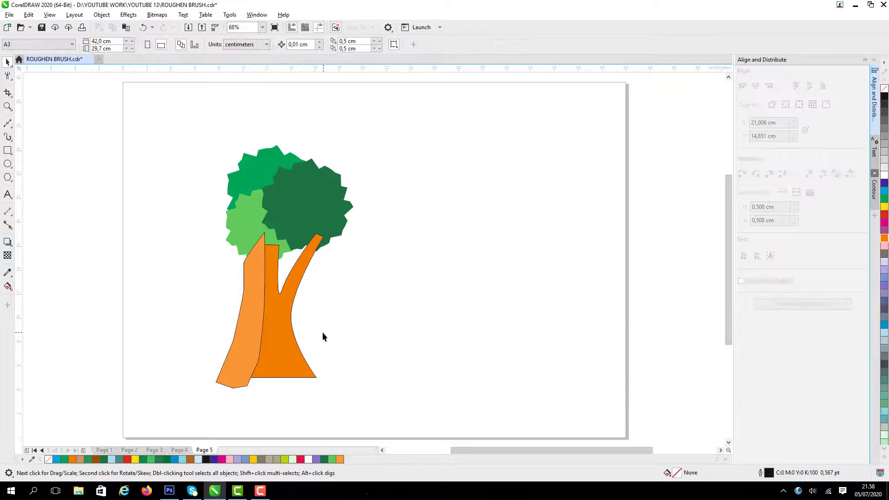
Step: Remove the outlines from both the light orange shape and the orange trunk
click(242, 327)
shift+click(291, 350)
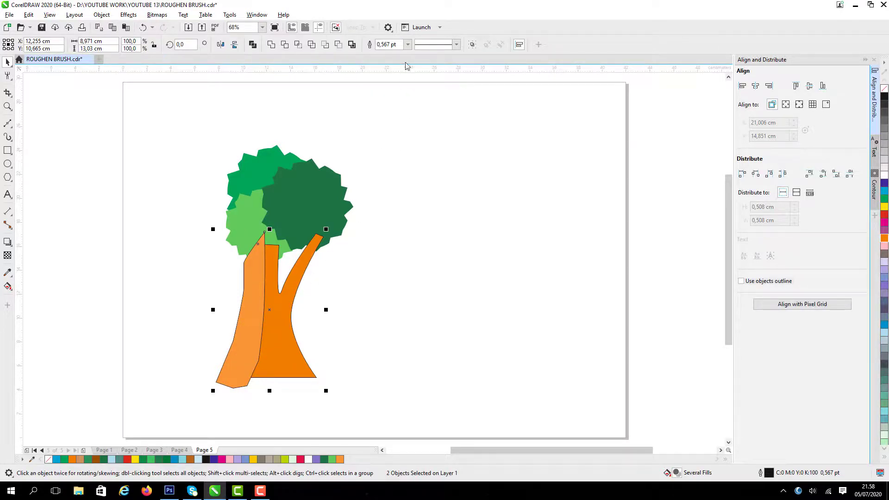
click(408, 45)
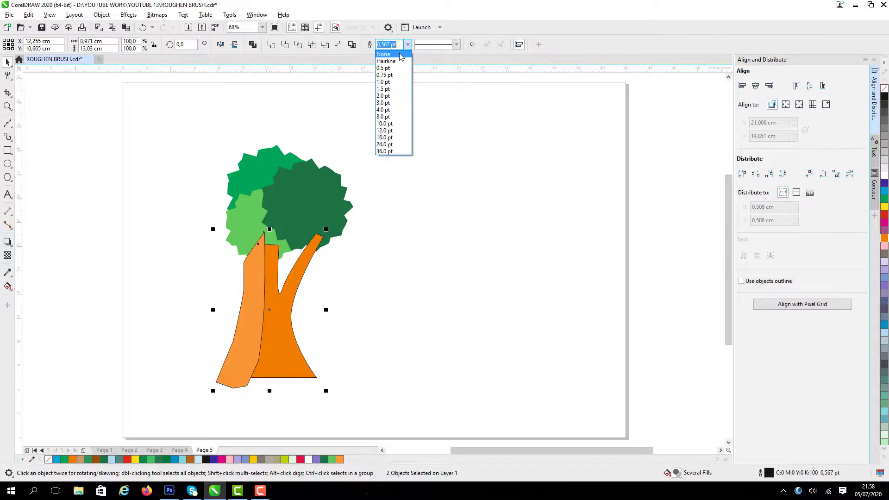
click(401, 57)
click(378, 139)
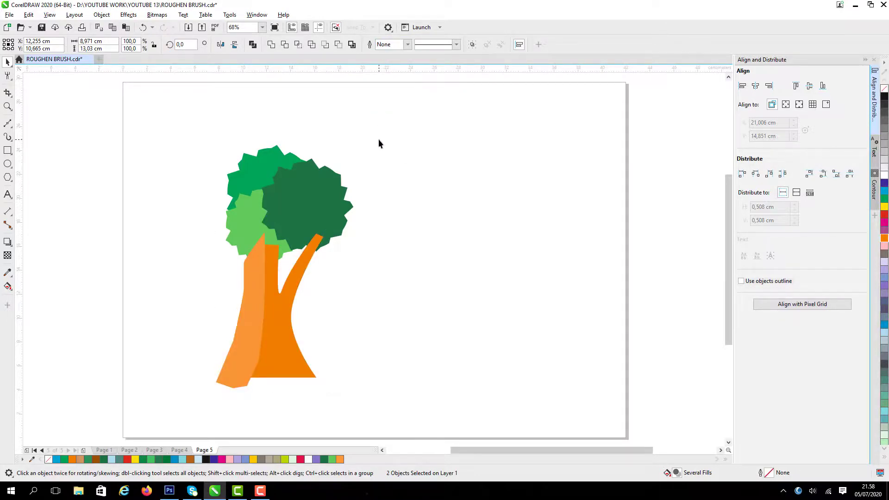
Step: PowerClip the light orange shape inside the orange trunk
click(254, 329)
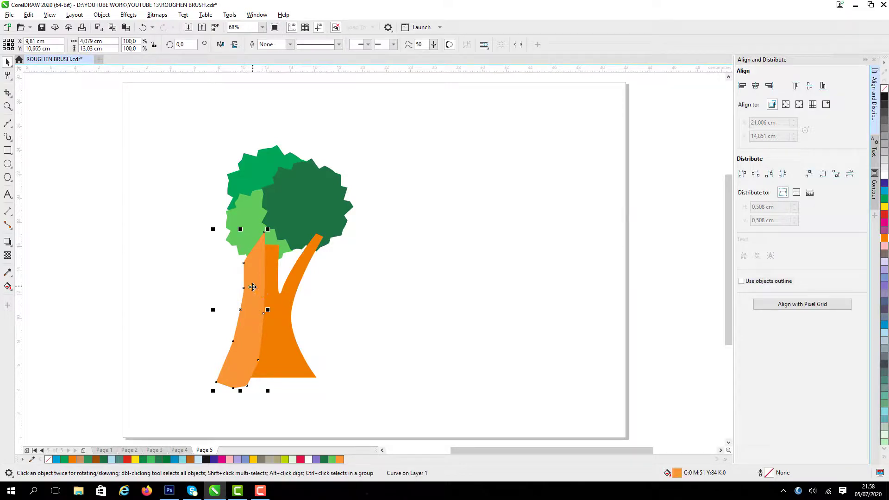
right_click(250, 268)
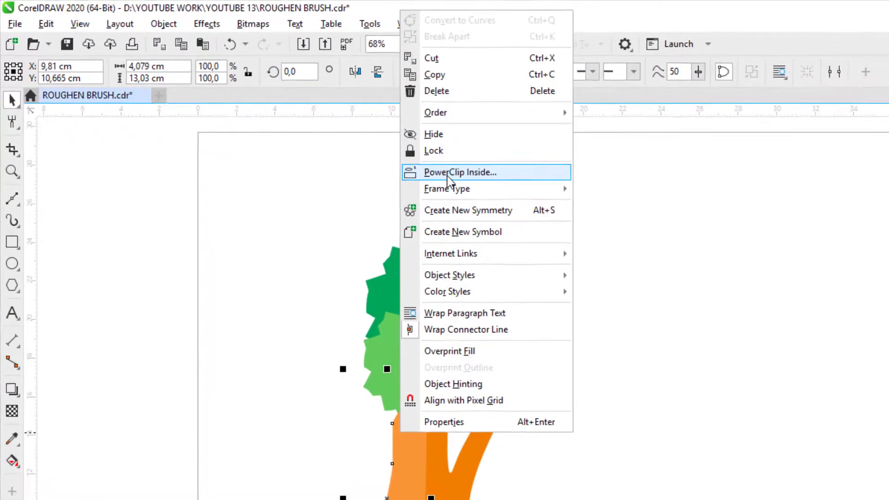
click(447, 177)
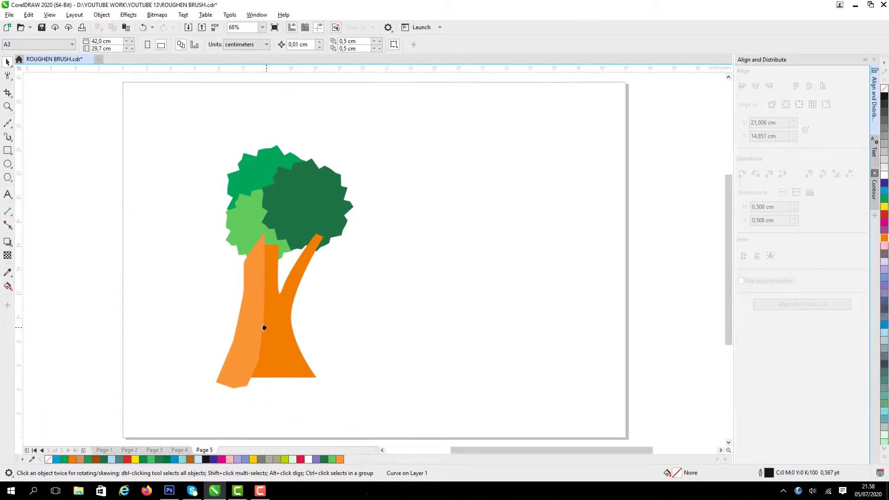
click(264, 327)
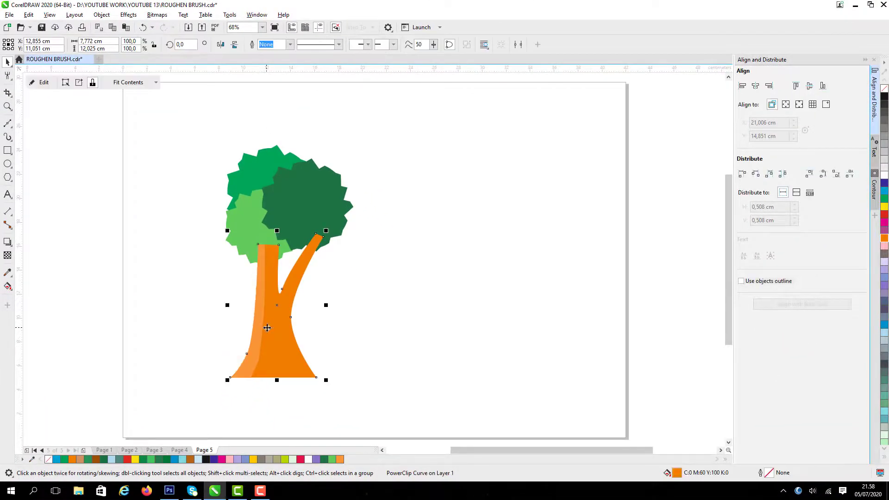
click(382, 298)
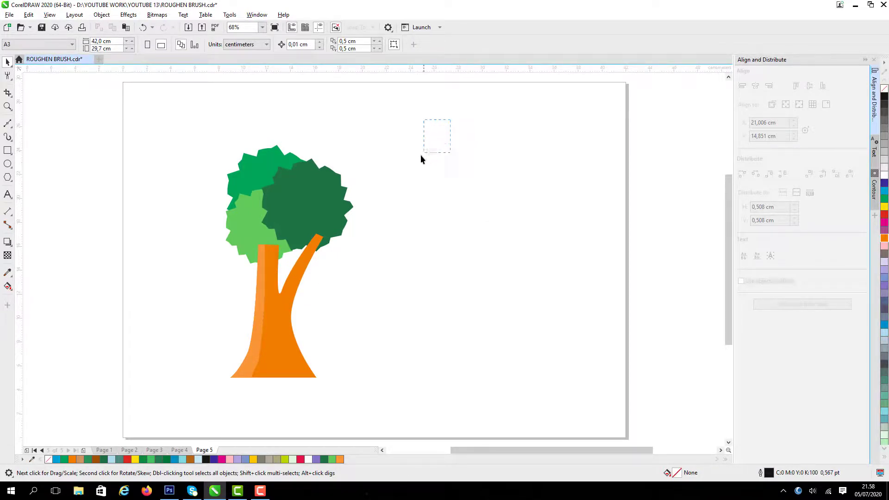
Step: Move the dark green roughened circle right and down to about X 16.451 cm, Y 18.681 cm
drag(367, 191, 332, 196)
click(319, 193)
click(332, 196)
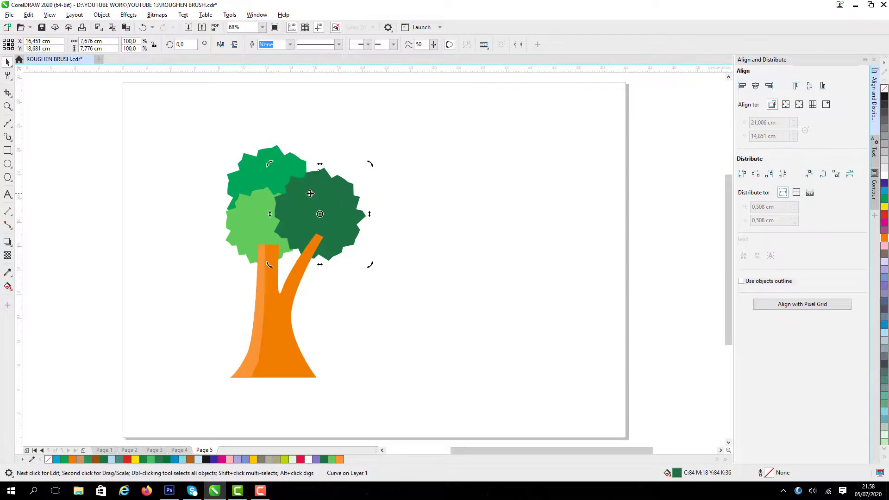
Step: Move the medium green circle up and left to about X 12.084 cm, Y 21.235 cm, and the light green one slightly down and left
click(240, 181)
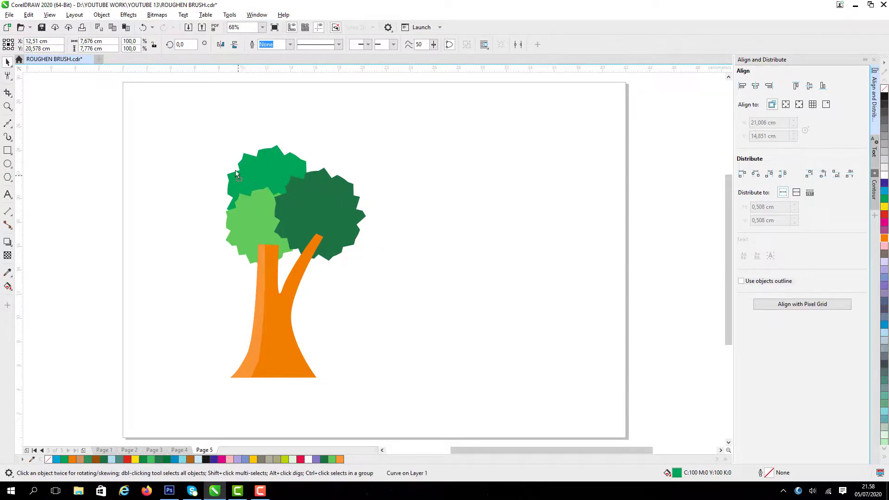
drag(235, 171, 230, 162)
click(242, 222)
drag(245, 216, 238, 223)
click(183, 129)
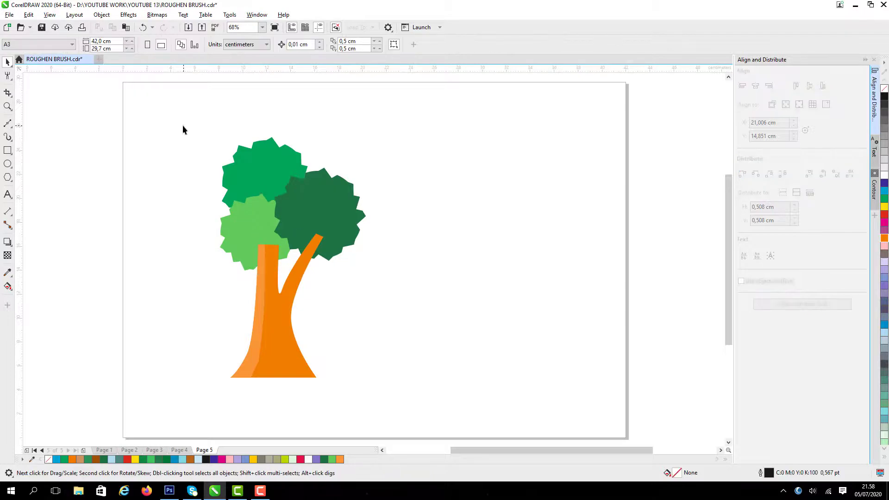
Step: Select all three green foliage circles and bring them to the front of the trunk
drag(179, 120, 369, 263)
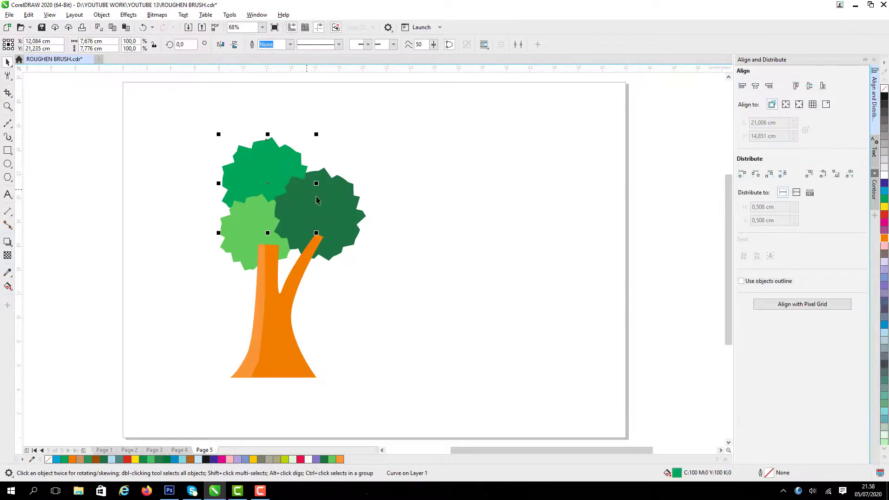
shift+click(233, 240)
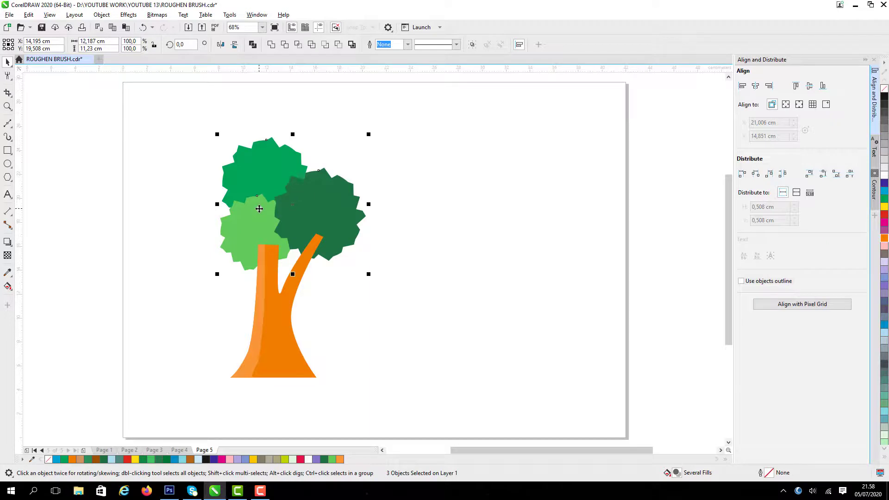
key(shift+Page_Up)
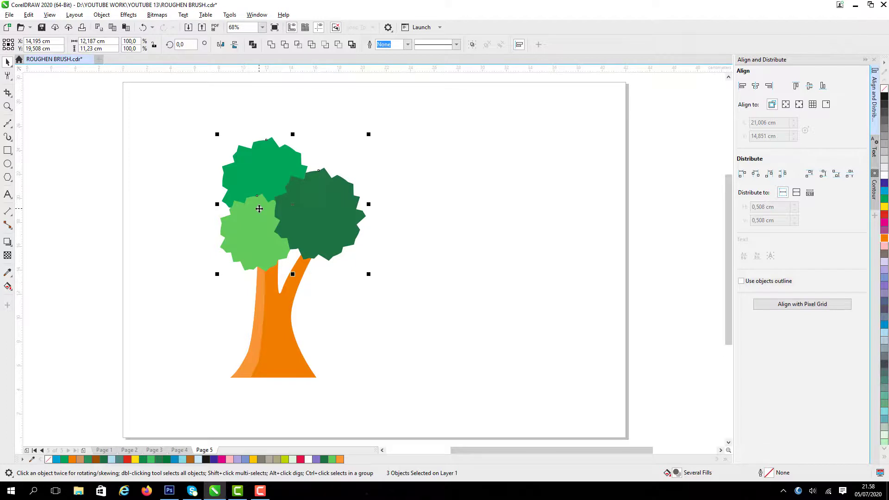
Step: Move the dark green foliage circle slightly right and down, and the light green one to about X 12.011 cm, Y 17.458 cm
click(461, 241)
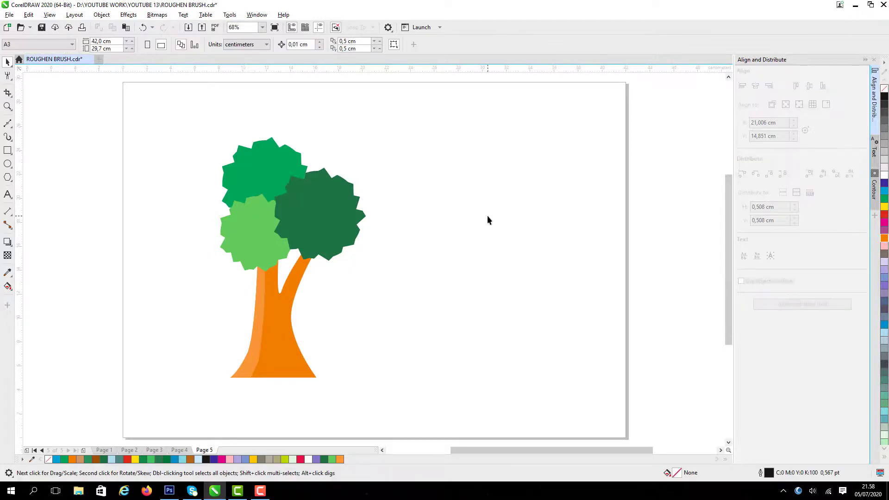
click(332, 218)
mouse_move(333, 218)
mouse_down()
mouse_move(345, 230)
mouse_move(340, 223)
mouse_up()
click(431, 203)
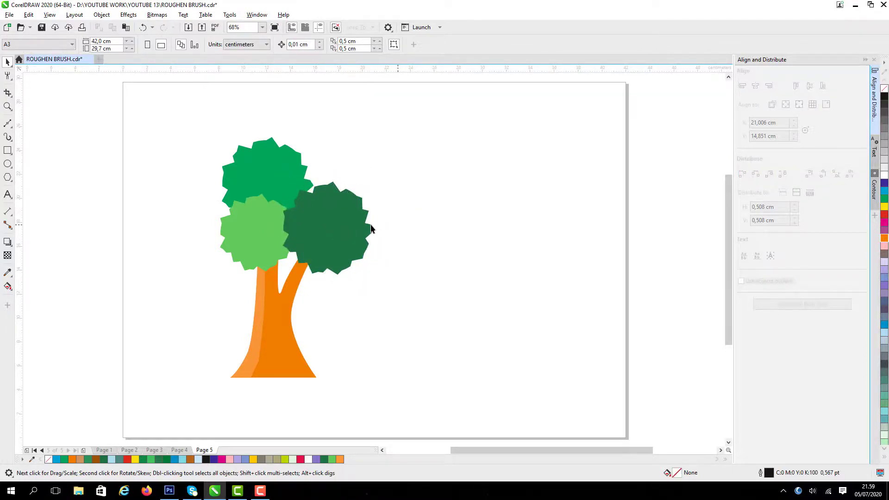
click(249, 219)
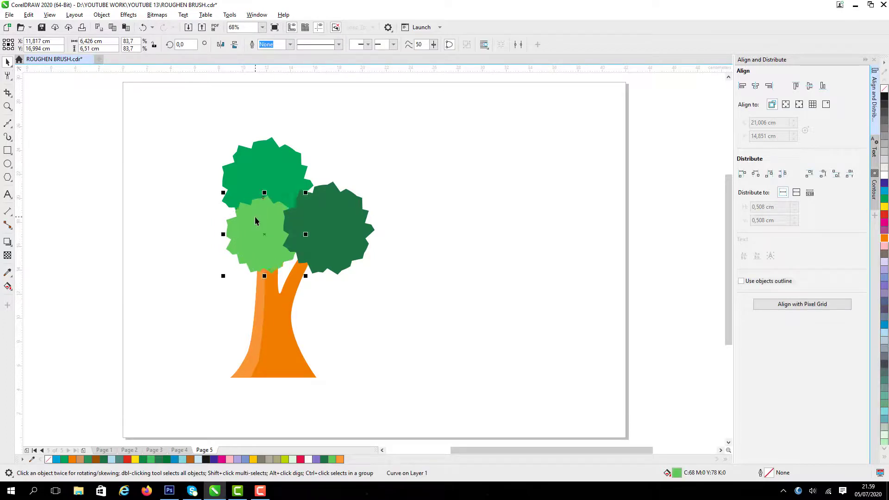
drag(255, 216, 264, 213)
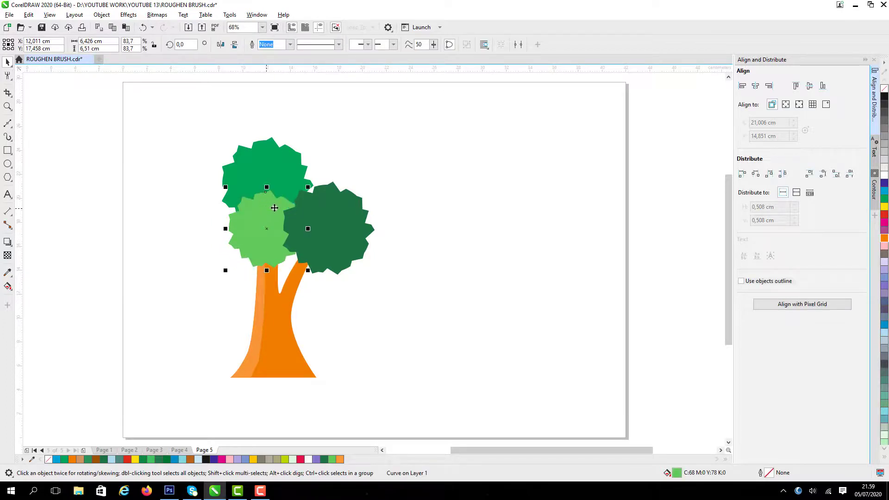
click(417, 195)
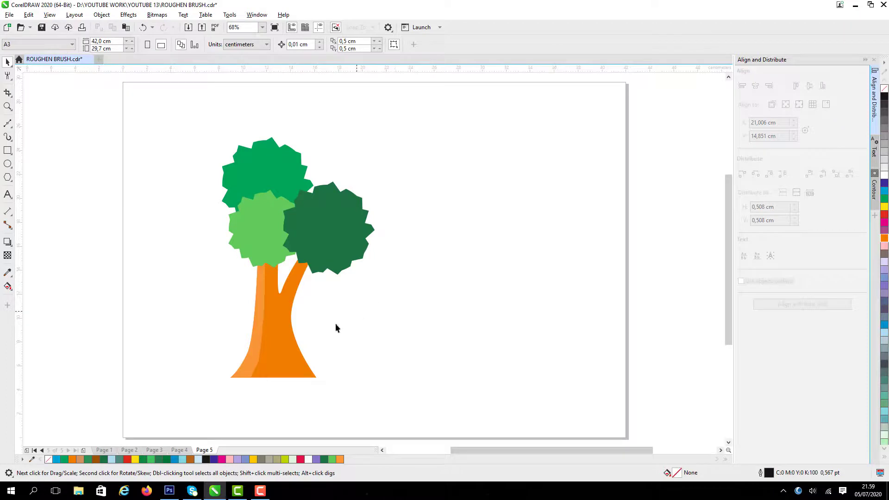
Step: Copy the finely roughened green circle from Page 4 onto Page 5 and place it at about X 24.097 cm, Y 6.542 cm
click(178, 450)
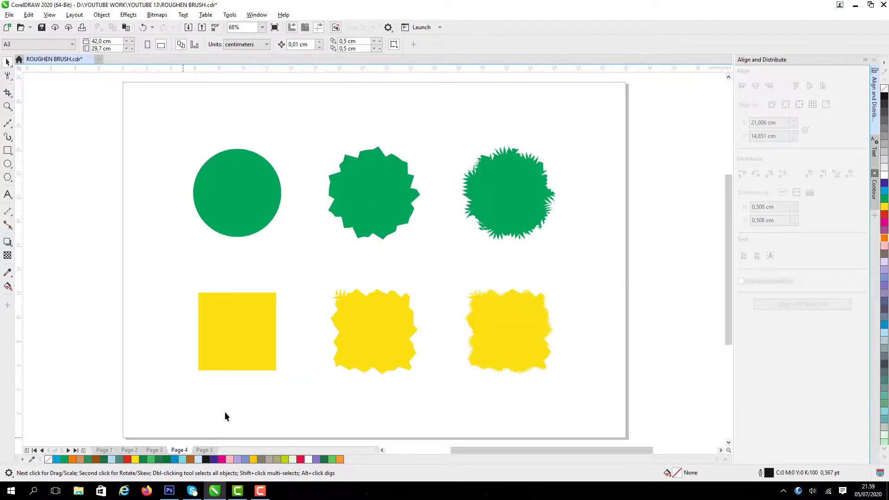
click(498, 201)
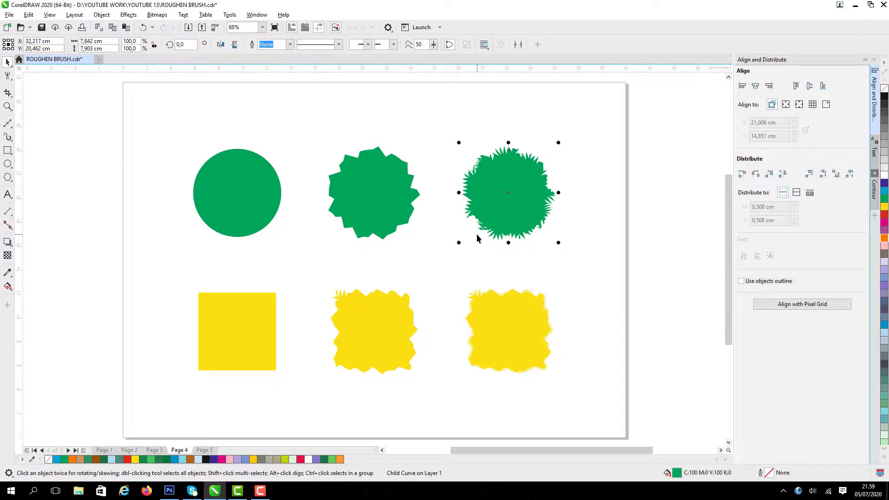
click(204, 450)
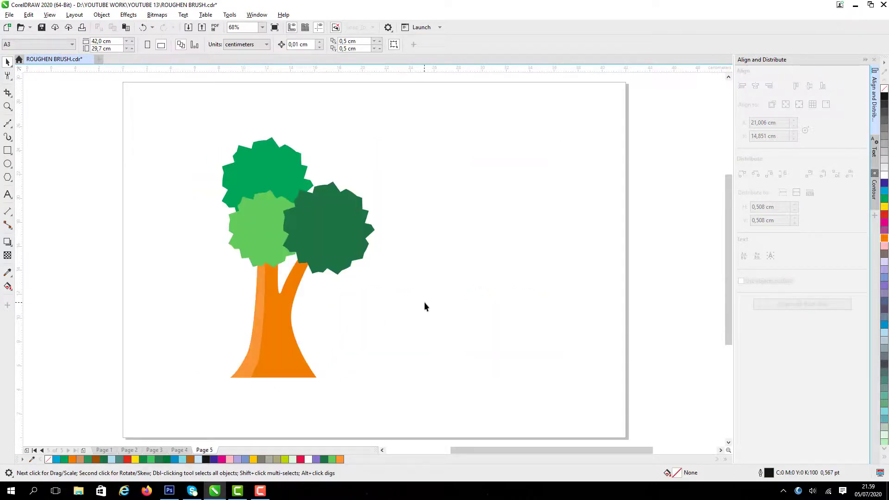
key(ctrl+v)
drag(497, 225, 401, 391)
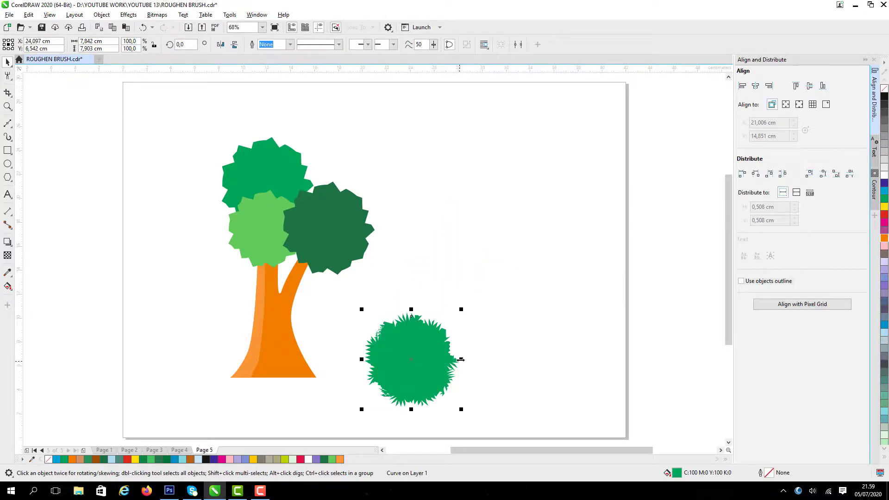
Step: Stretch the spiky green circle to about 20.421 cm wide and move it over the trunk base at about X 10.474 cm, Y 3.681 cm
drag(461, 359, 611, 359)
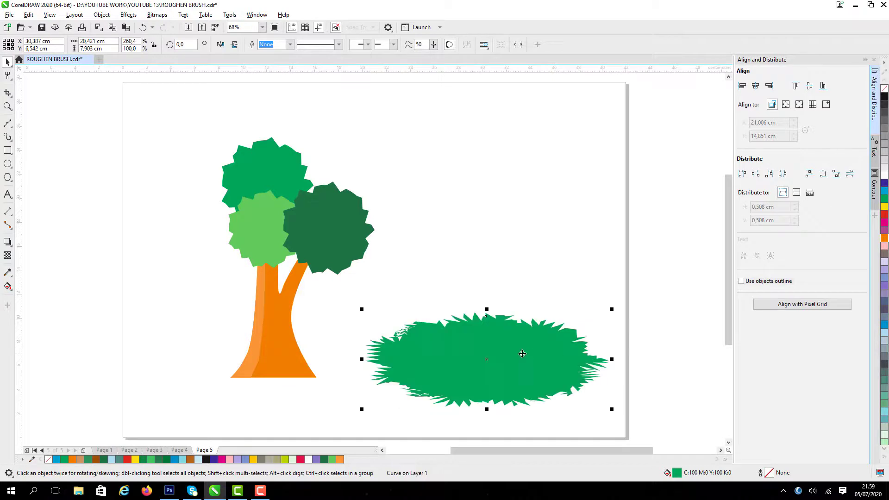
drag(522, 354, 284, 387)
click(406, 278)
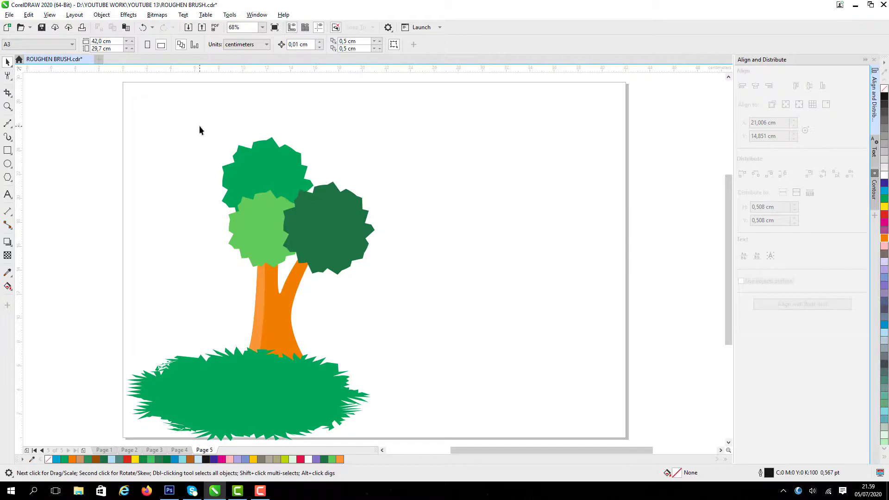
Step: Group the tree's foliage and trunk, and place a duplicate of the group at about X 33.888 cm, Y 14.769 cm
drag(316, 239, 404, 406)
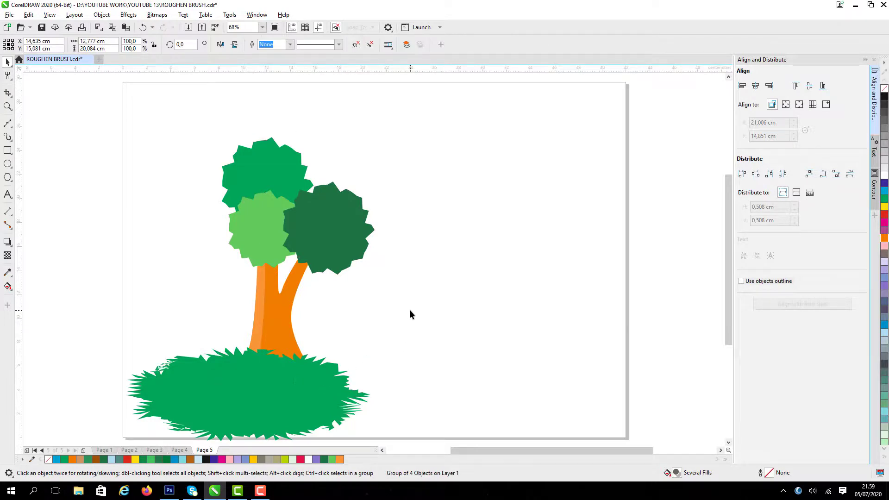
key(ctrl+g)
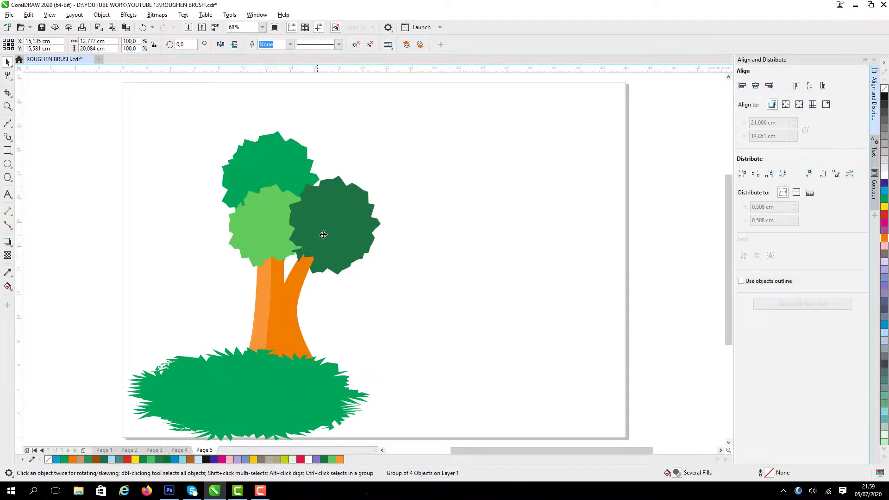
drag(323, 234, 544, 240)
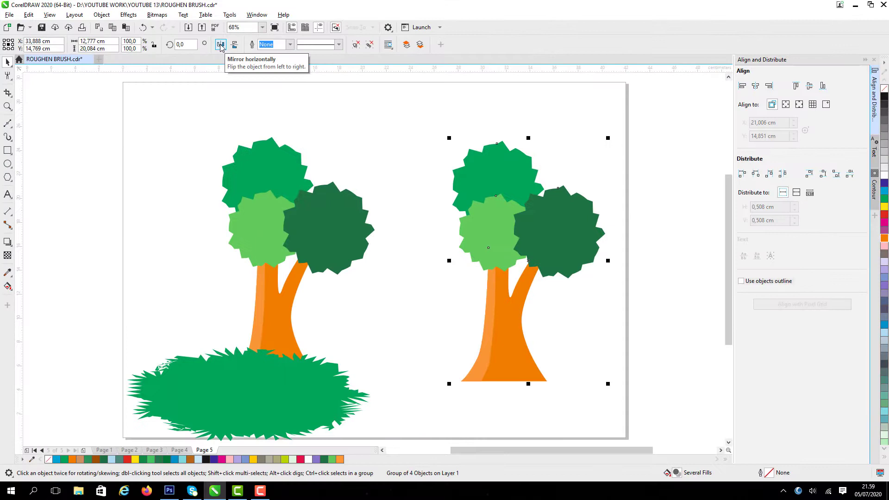
Step: Mirror the duplicated tree horizontally and move it slightly left towards the original tree
click(220, 45)
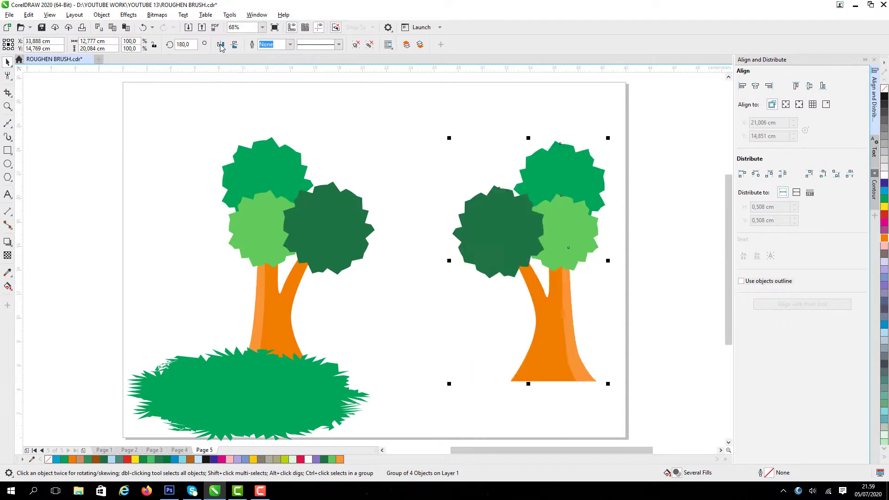
drag(546, 253, 505, 257)
click(564, 288)
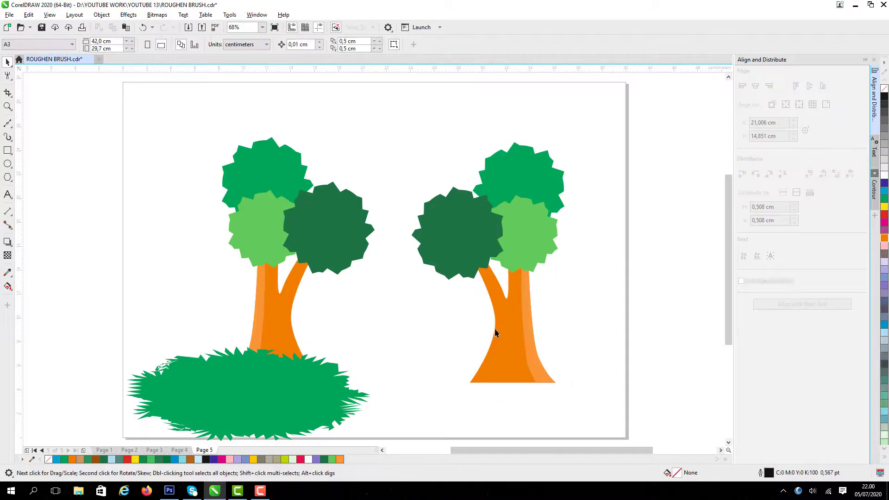
Step: Duplicate the grass shape twice to the right, at about X 21.414 cm, Y 4.49 cm and X 31.078 cm, Y 3.869 cm
click(276, 397)
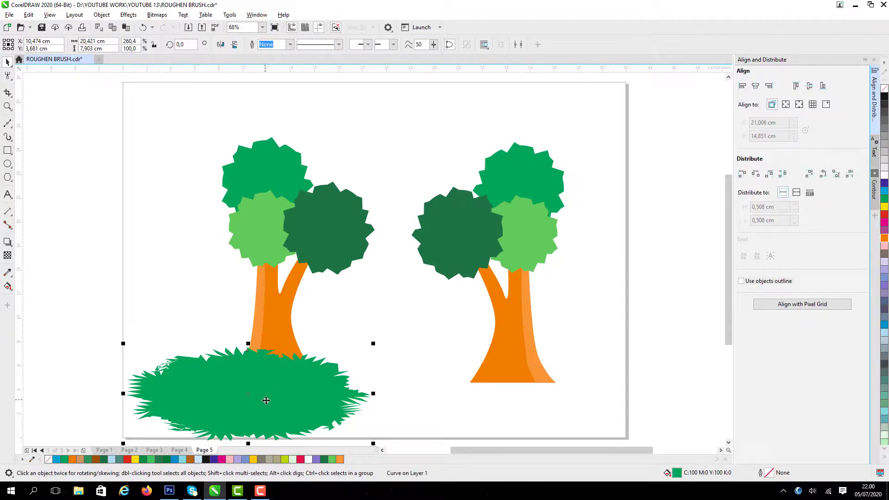
drag(280, 397, 403, 388)
key(ctrl+d)
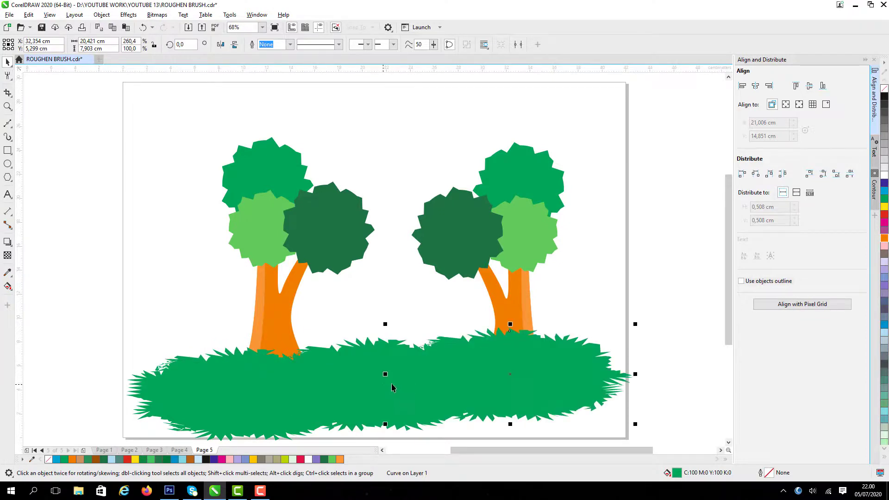
mouse_move(544, 398)
mouse_down()
mouse_move(518, 393)
mouse_move(528, 395)
mouse_up()
click(657, 319)
Step: Recolor the middle grass shape with a dark green uniform fill of C84 M19 Y83 K37
click(369, 362)
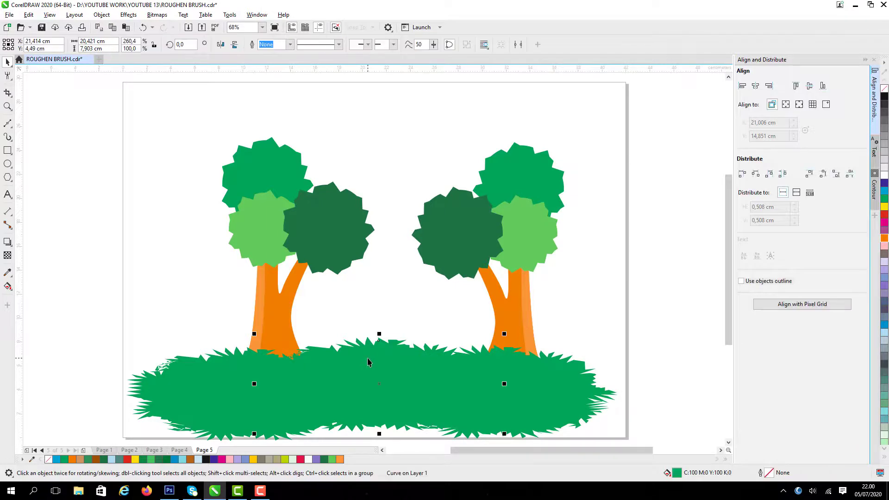
double_click(676, 473)
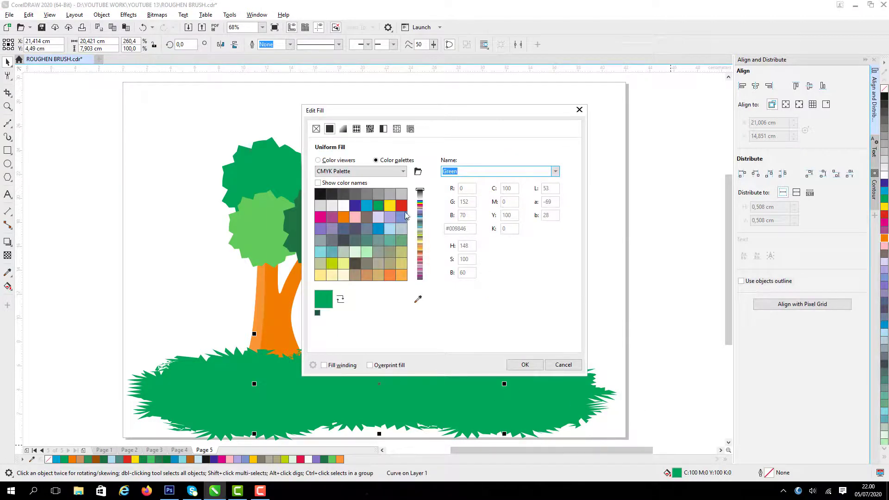
drag(398, 113, 527, 103)
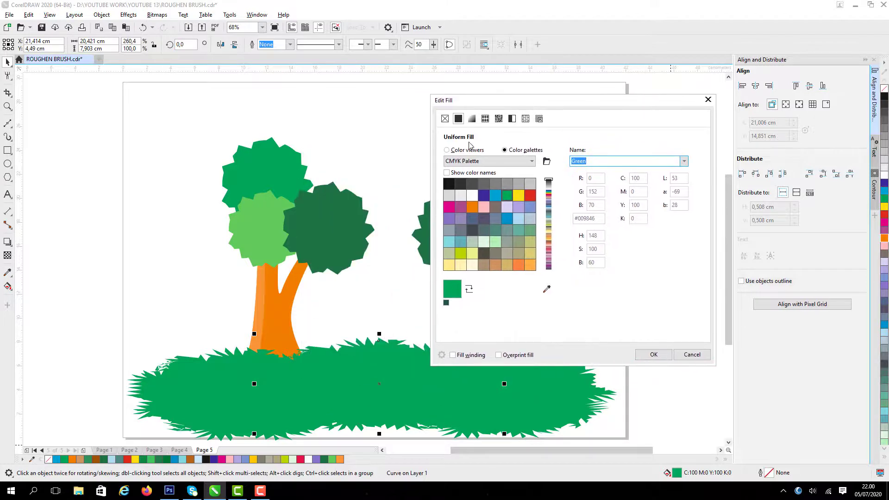
click(467, 150)
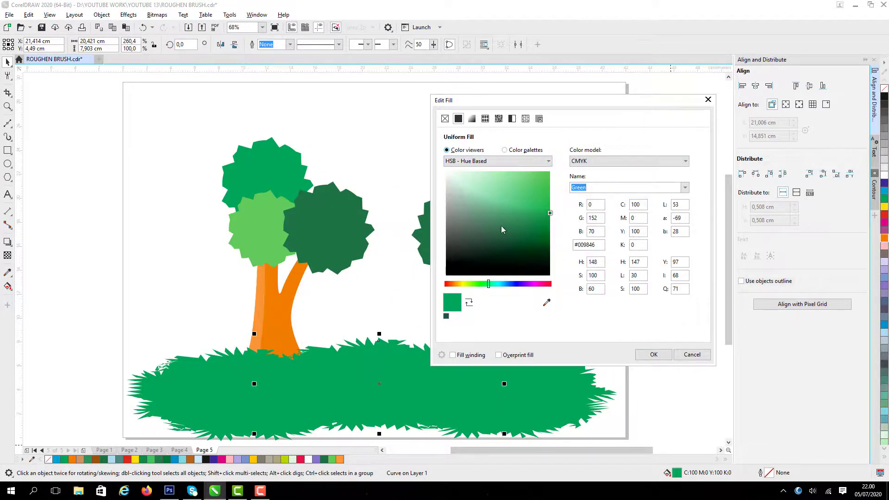
drag(522, 220, 518, 231)
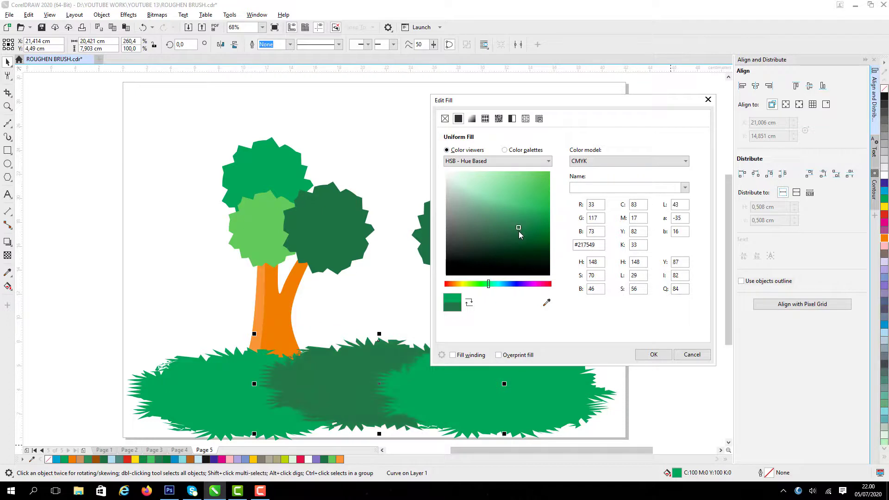
click(645, 353)
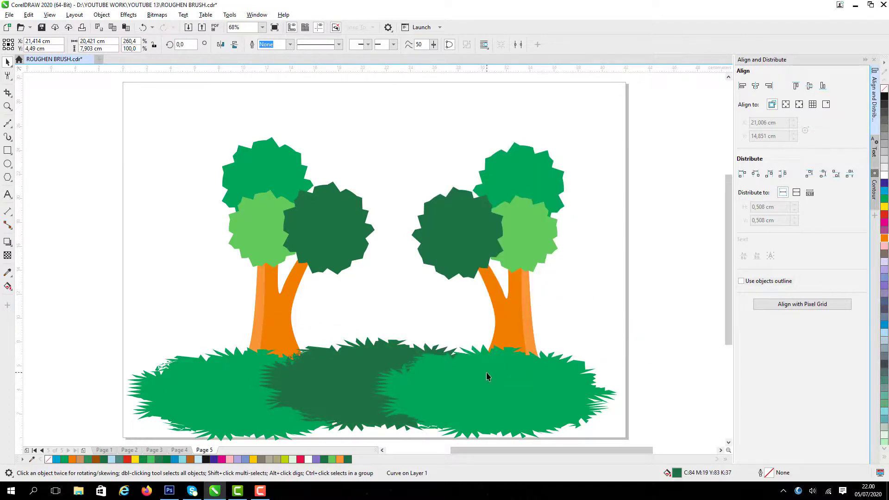
Step: Recolor the leftmost grass shape with a light green uniform fill of C69 M0 Y80 K0
click(513, 407)
click(194, 400)
double_click(676, 473)
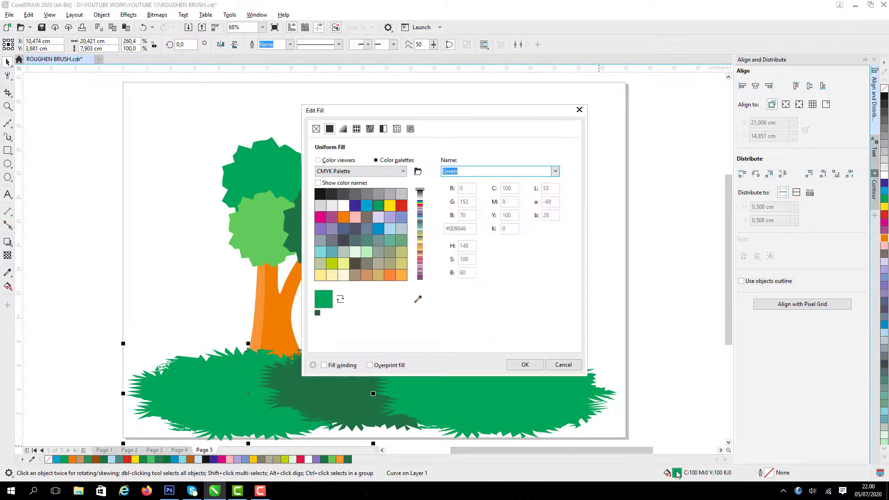
click(329, 162)
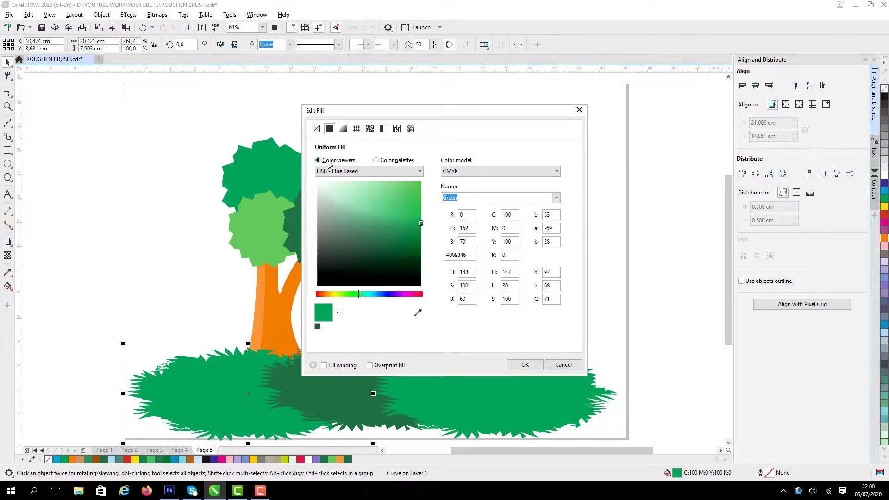
click(413, 189)
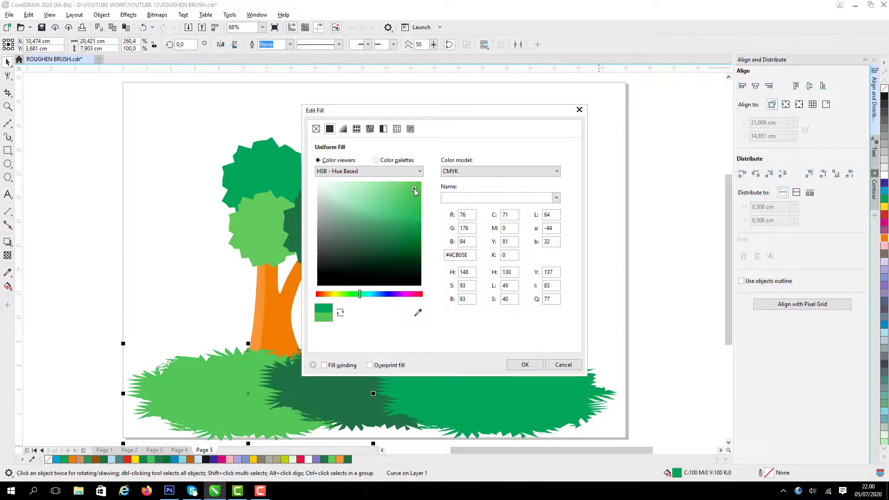
click(416, 184)
click(525, 364)
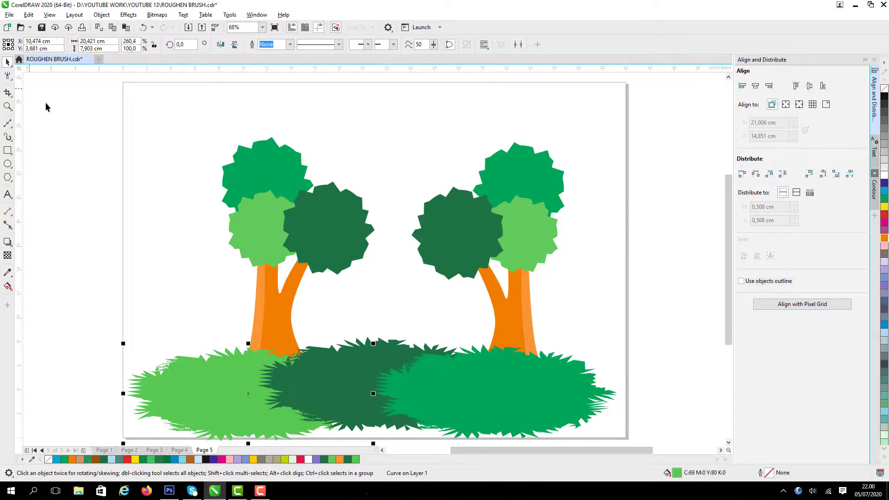
click(154, 232)
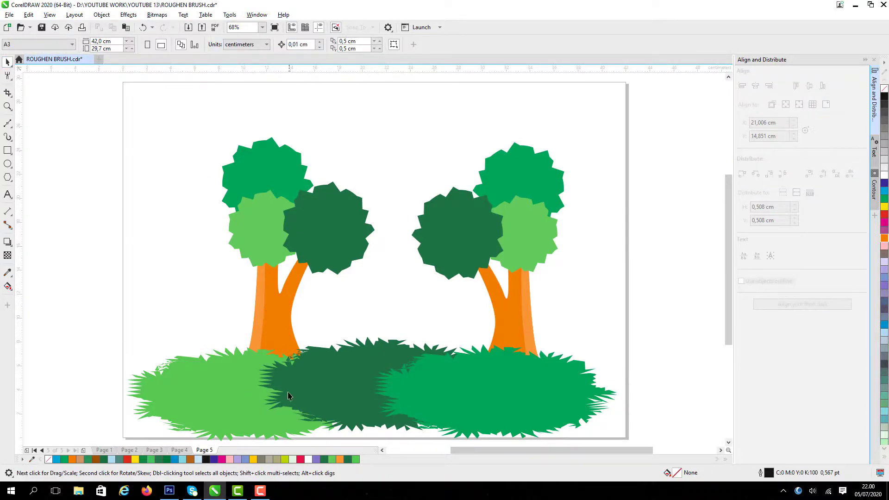
Step: Stretch the dark green middle grass shape slightly upward so it is taller than its neighbours
click(359, 384)
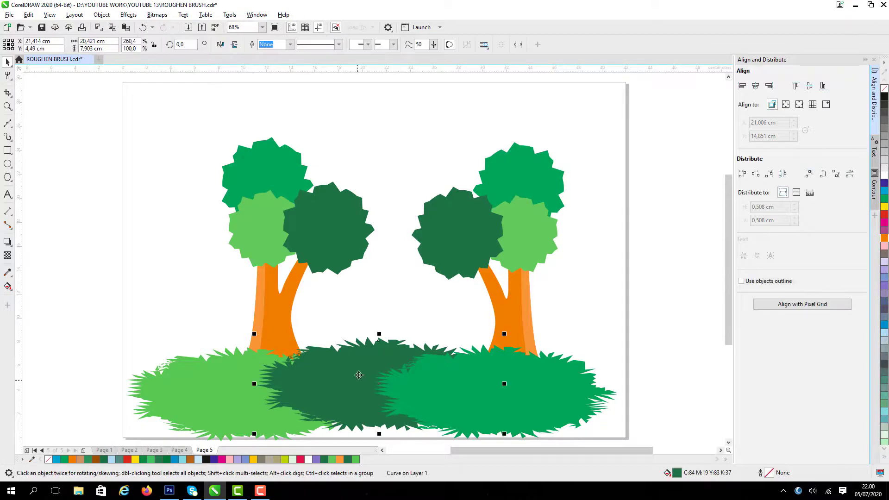
drag(380, 334, 379, 318)
click(458, 375)
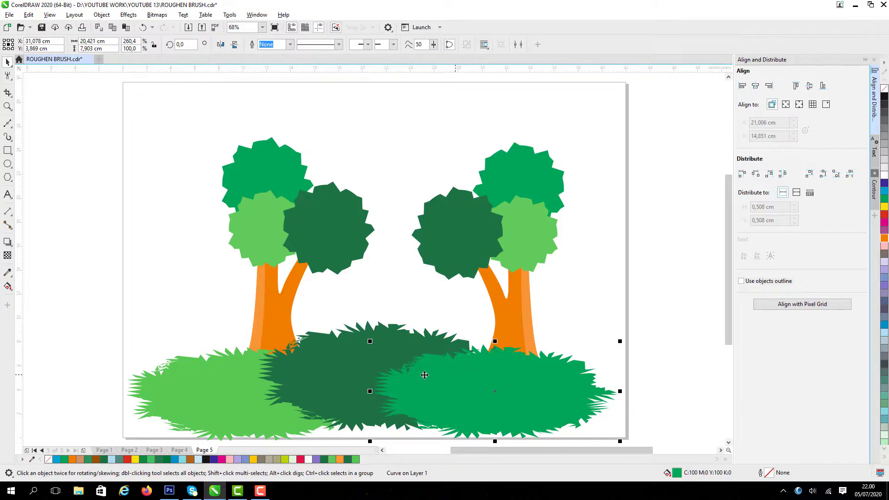
click(105, 307)
Step: Duplicate the medium green grass shape and shrink the copy to about 4.649 by 4.312 cm over the dark green grass
click(537, 384)
drag(537, 386, 471, 367)
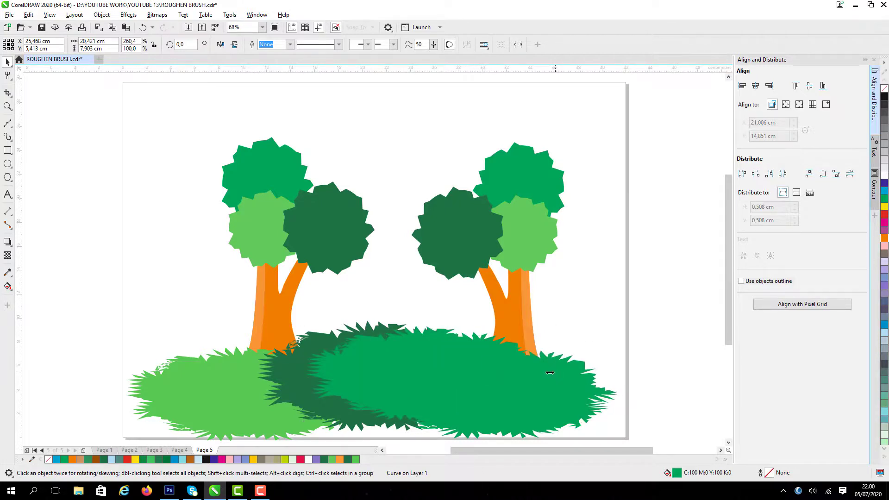
drag(554, 372, 410, 373)
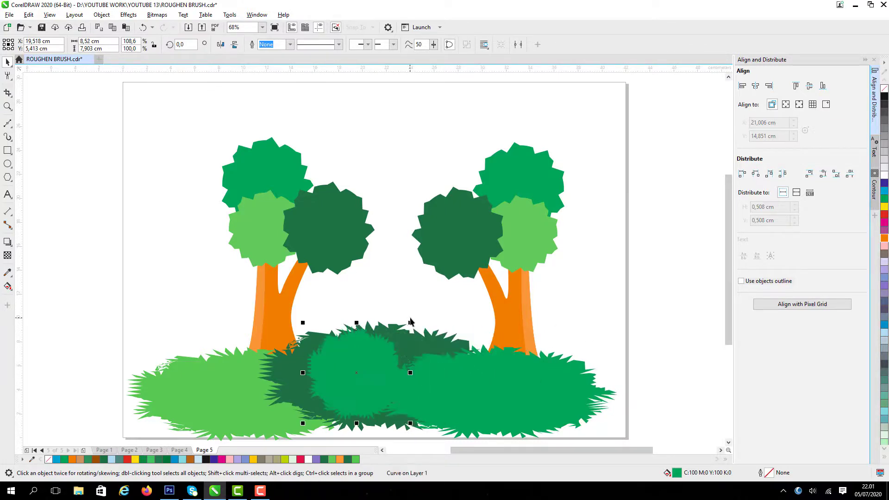
drag(410, 321, 353, 338)
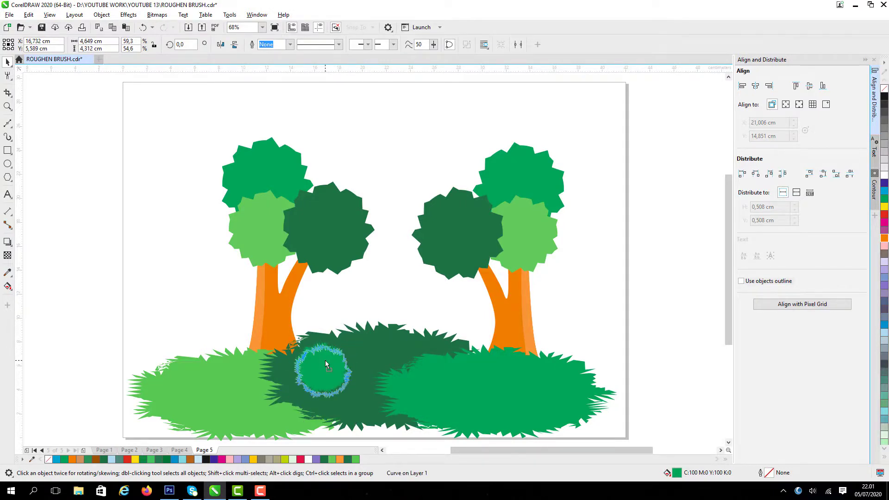
key(Tab)
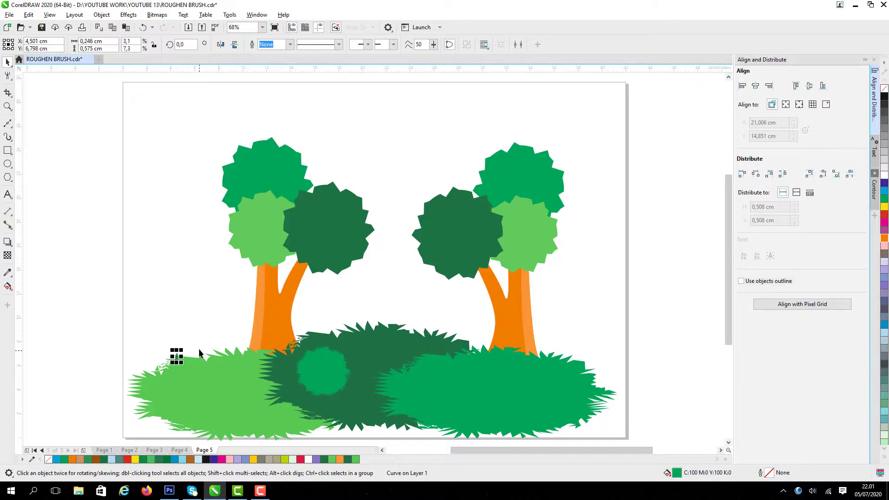
Step: Place two more copies of the small medium green grass shape, widening the copy over the light green grass to about 6.94 by 4.312 cm
click(169, 353)
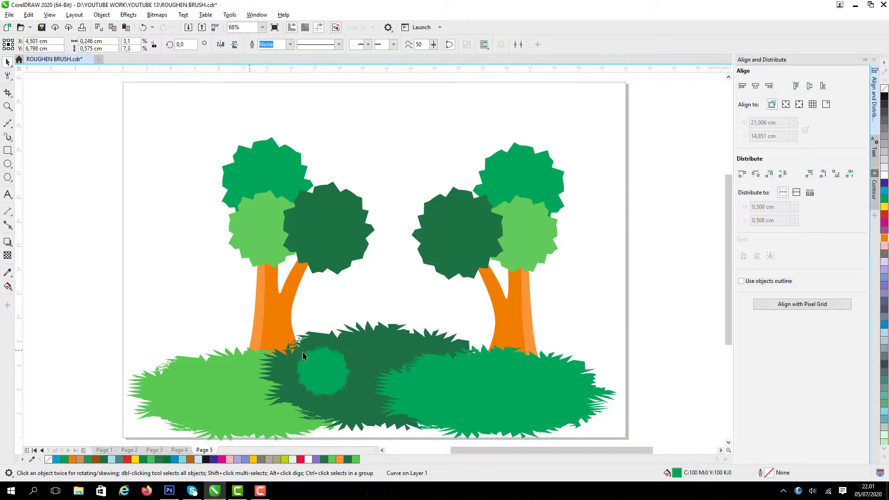
click(325, 373)
drag(326, 375, 282, 378)
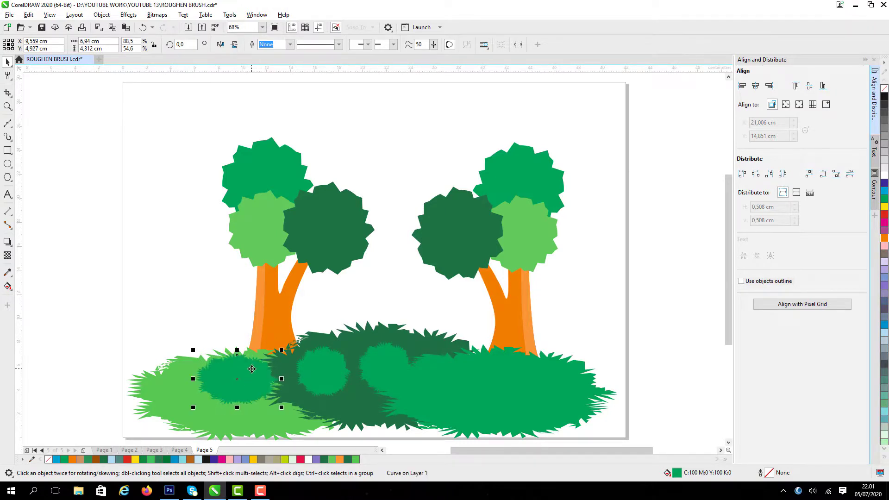
click(109, 290)
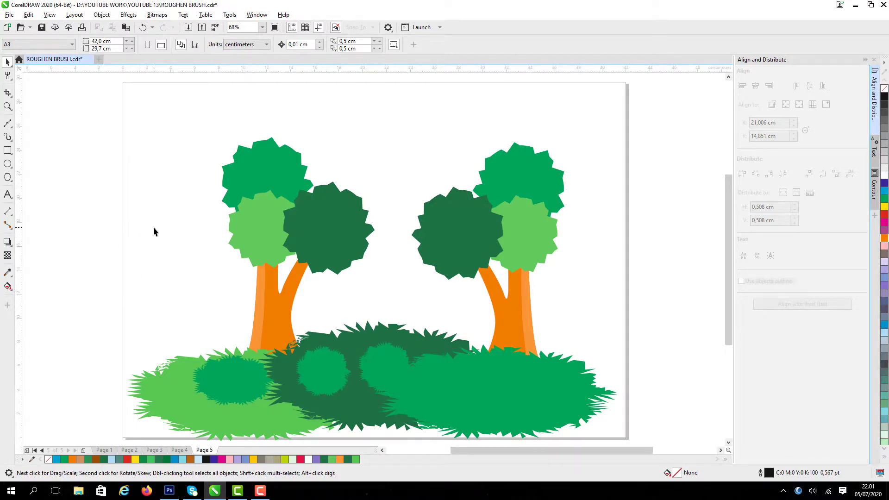
Step: Group all the tree and grass objects and move the group slightly upward on the page
key(ctrl+a)
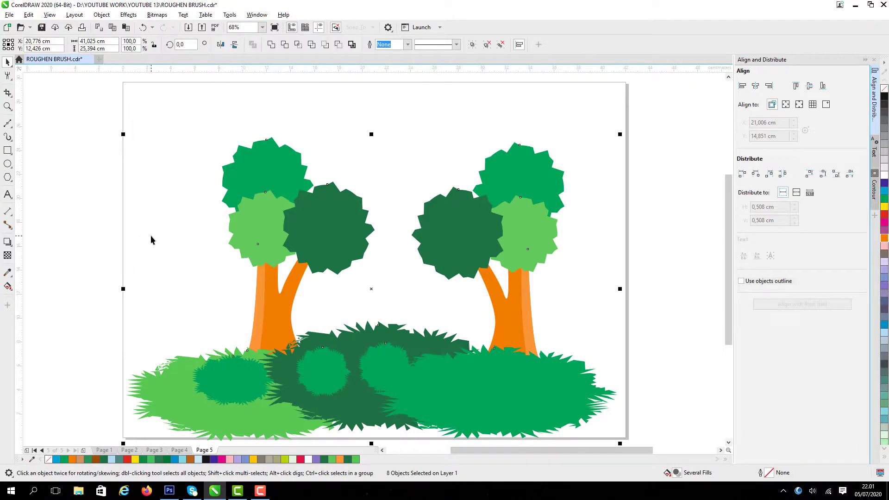
key(ctrl+g)
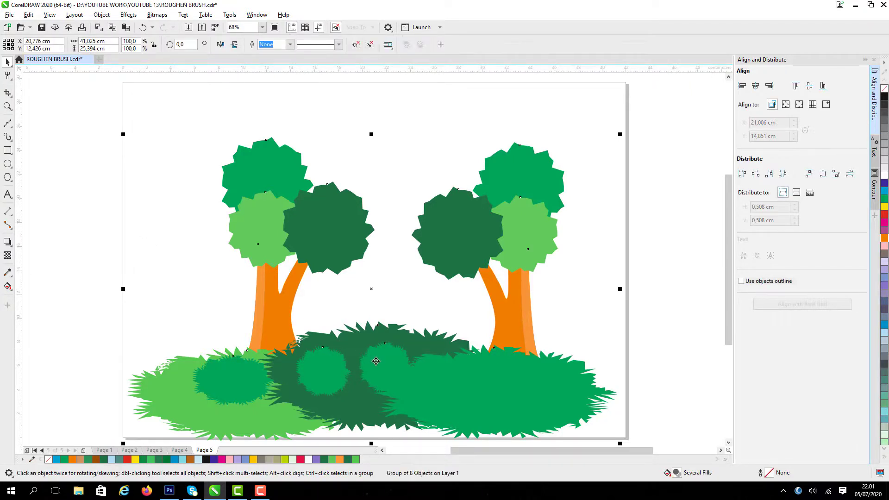
drag(375, 360, 384, 331)
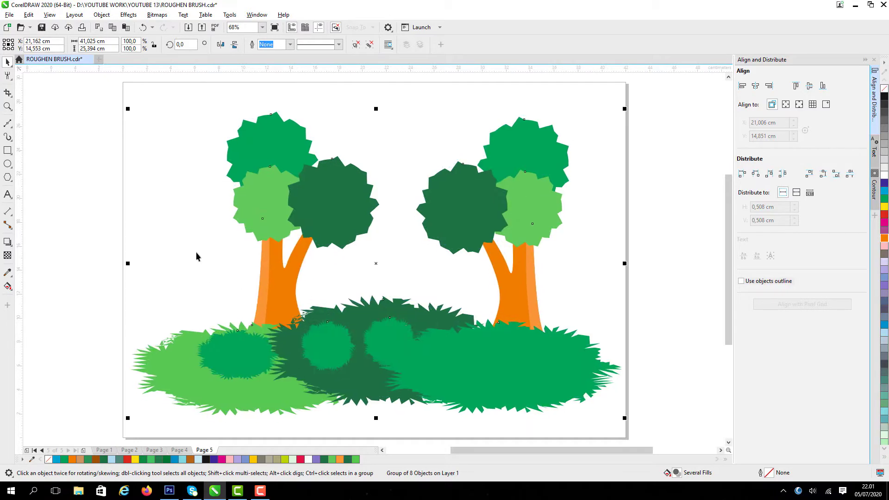
click(117, 245)
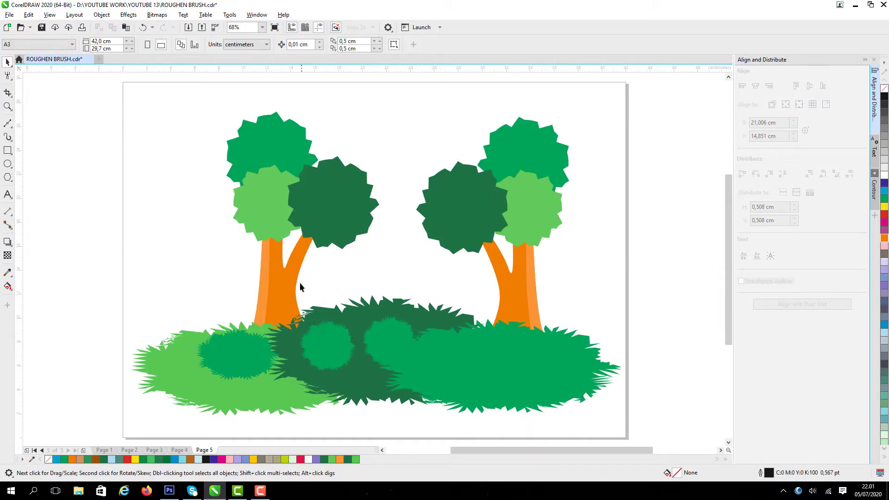
Step: Create a page-sized rectangle behind the scene, try cyan and red fills, and settle on black C0 M0 Y0 K100
click(8, 150)
double_click(7, 154)
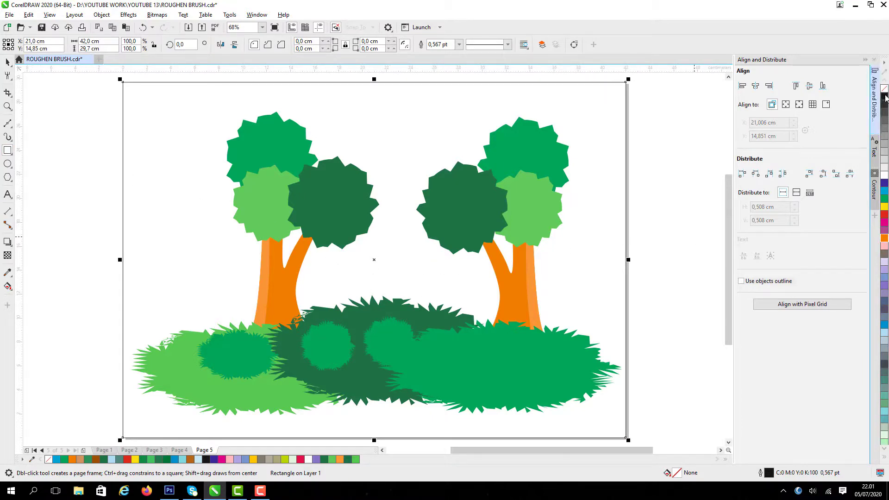
click(885, 194)
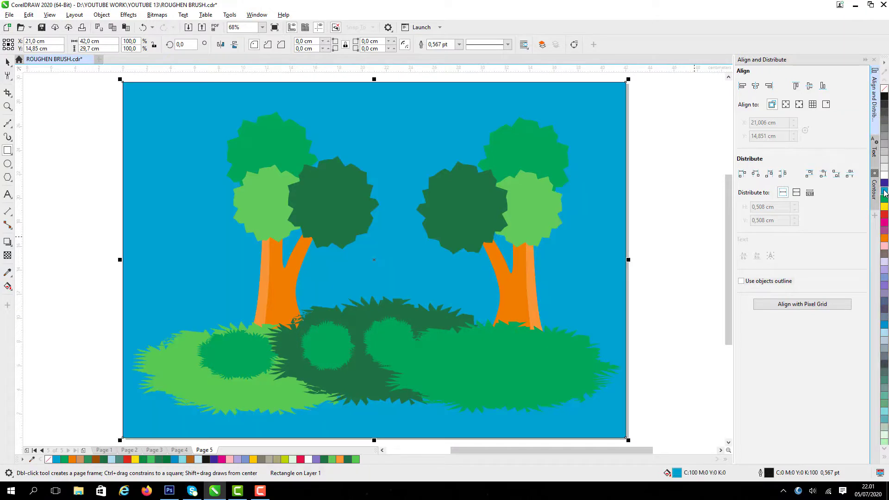
click(885, 215)
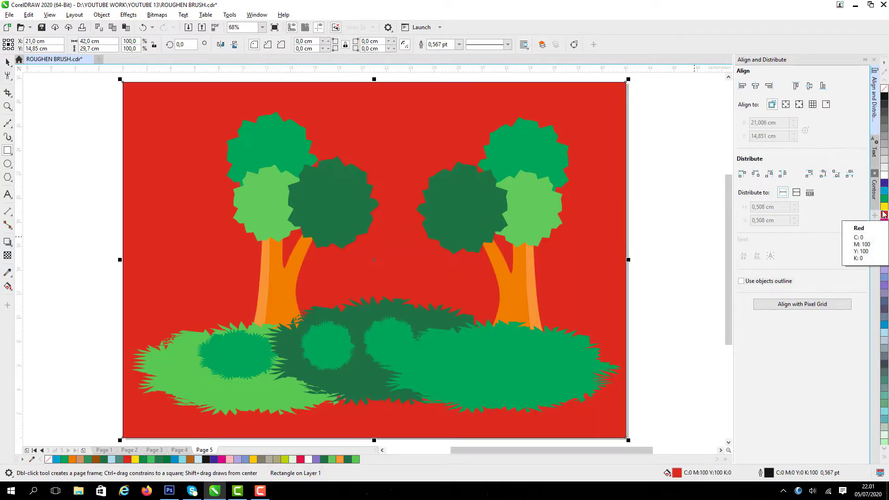
click(884, 197)
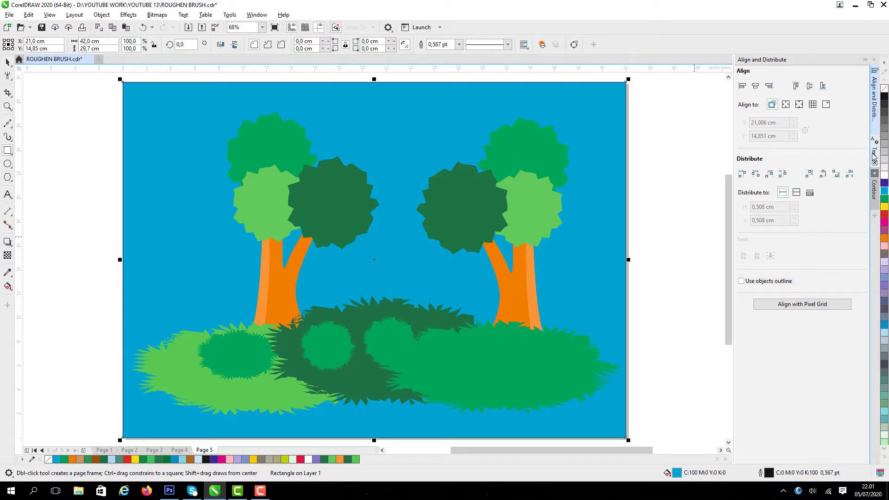
click(884, 97)
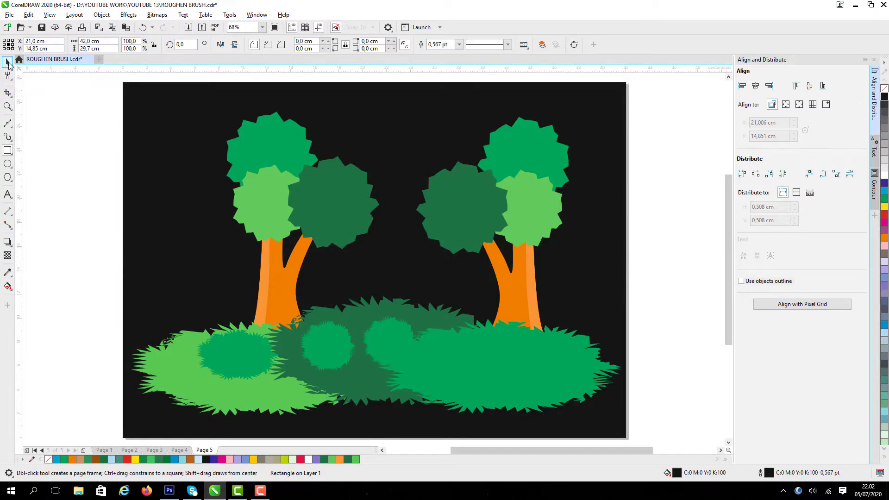
Step: Enlarge the scene group to about 47.41 by 29.346 cm and position it so the grass overhangs the page's sides and lower edge
click(8, 64)
click(671, 246)
click(512, 230)
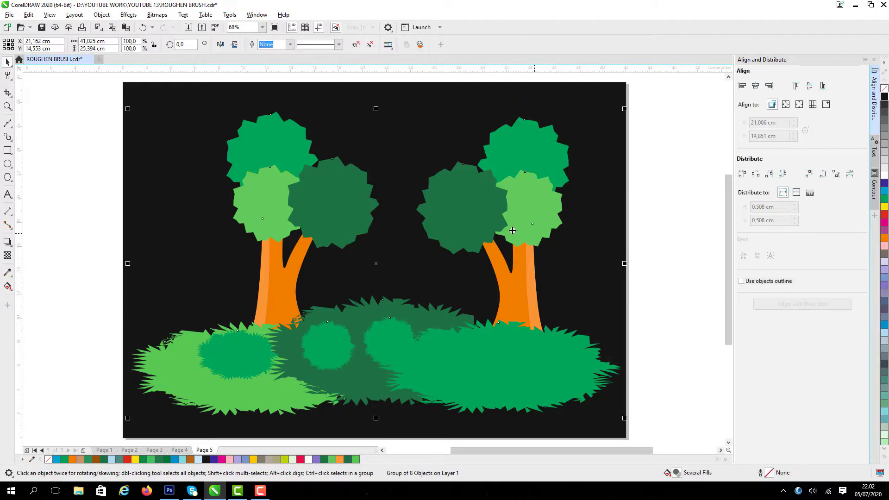
drag(512, 226, 491, 277)
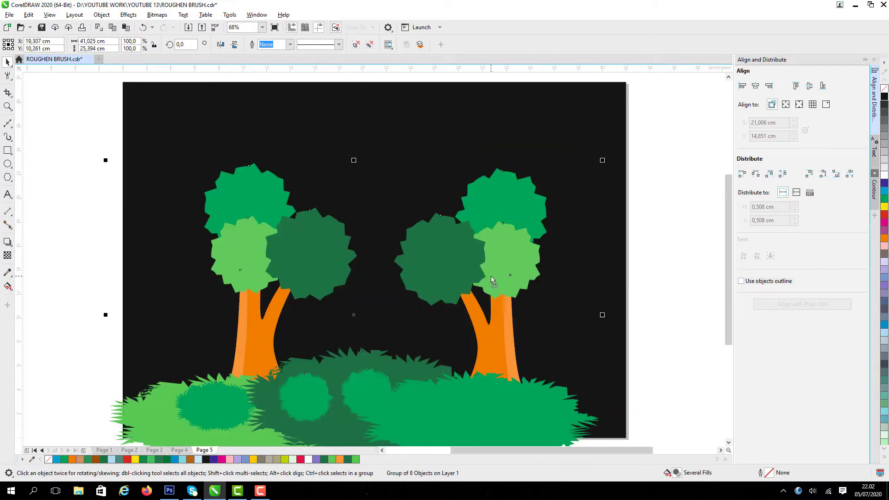
drag(602, 160, 653, 129)
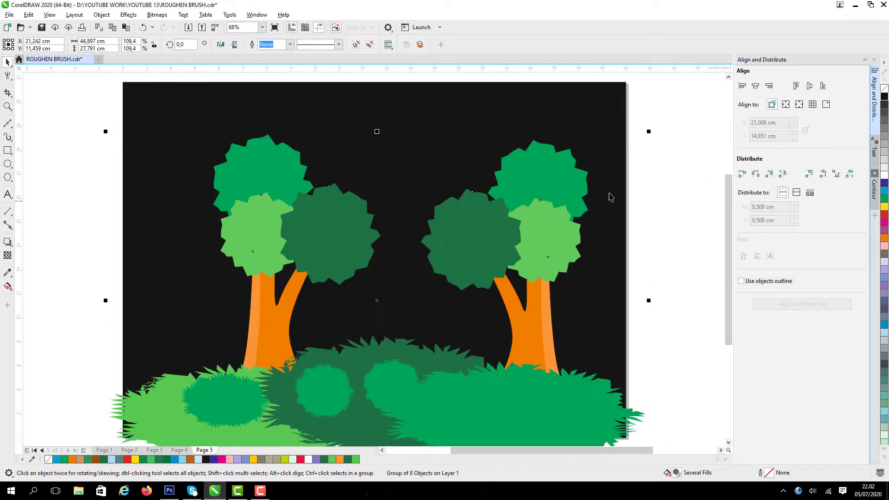
drag(653, 127, 653, 126)
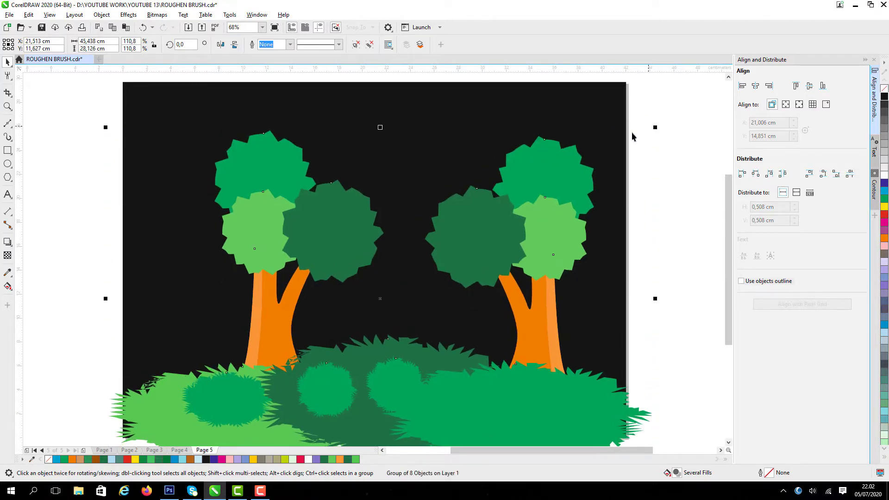
drag(554, 174, 534, 183)
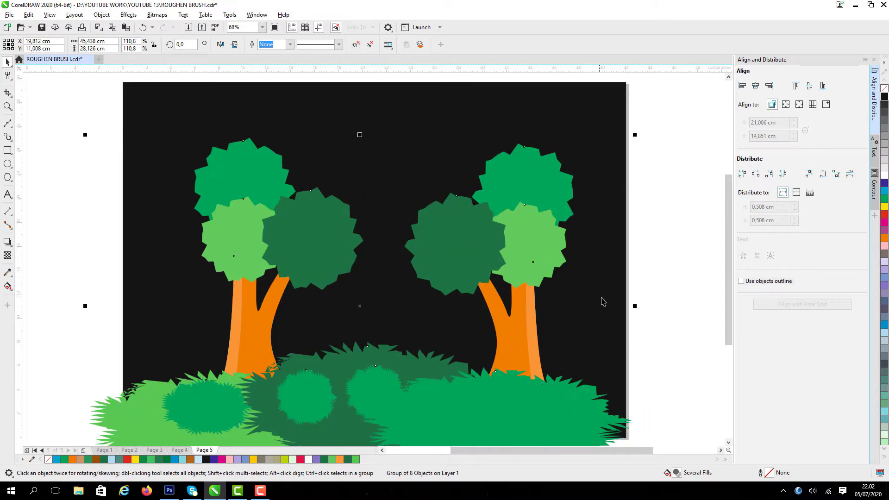
drag(634, 135, 659, 113)
drag(542, 182, 538, 193)
drag(545, 228, 537, 217)
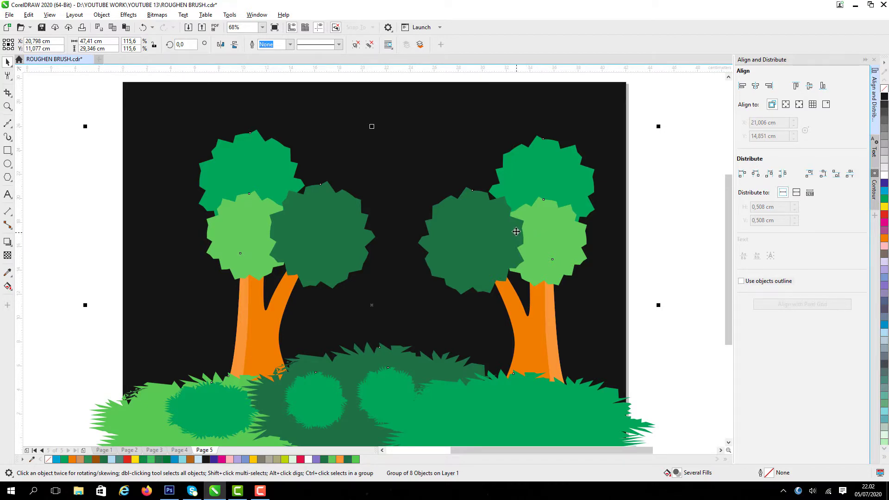
Step: PowerClip the scene group inside the black background rectangle and deselect it
right_click(240, 172)
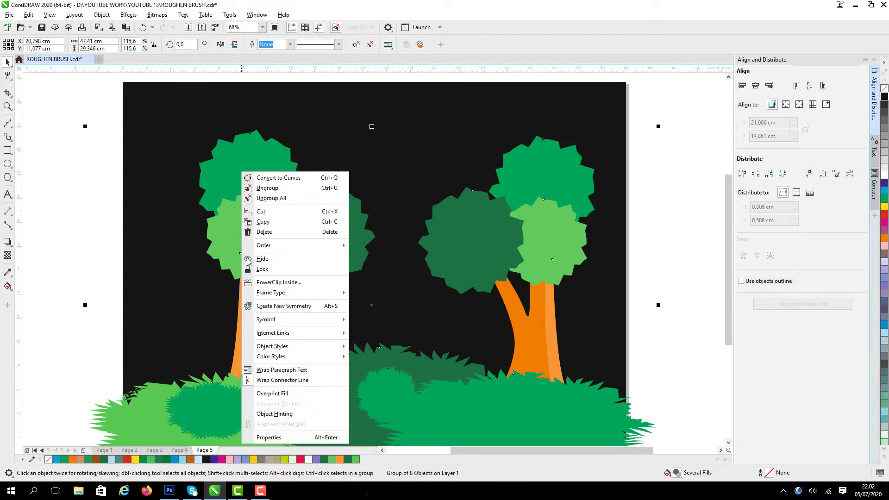
click(273, 283)
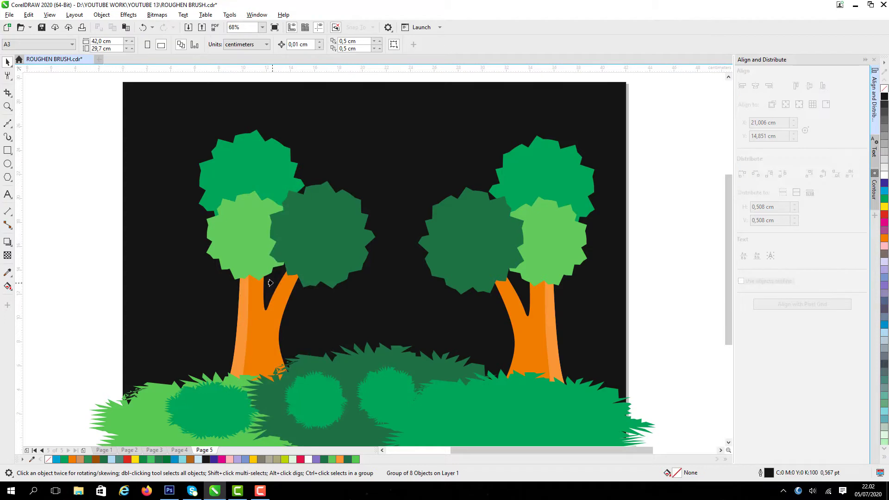
click(165, 113)
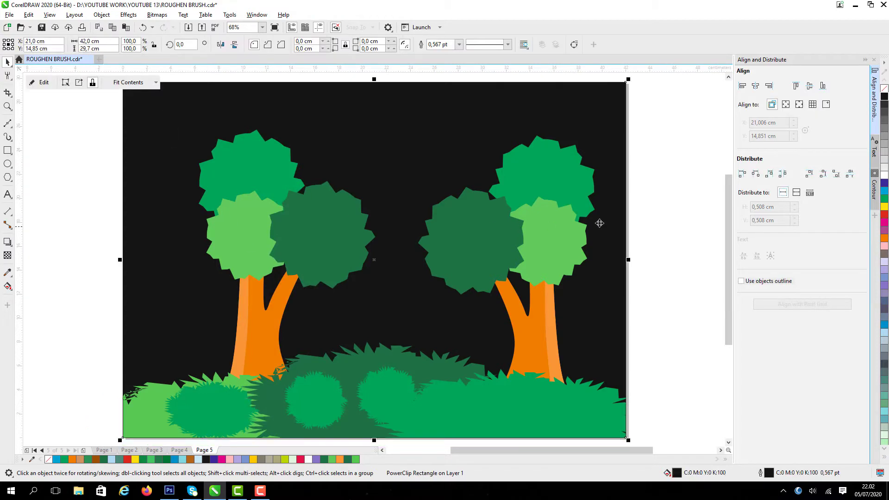
click(332, 310)
click(663, 199)
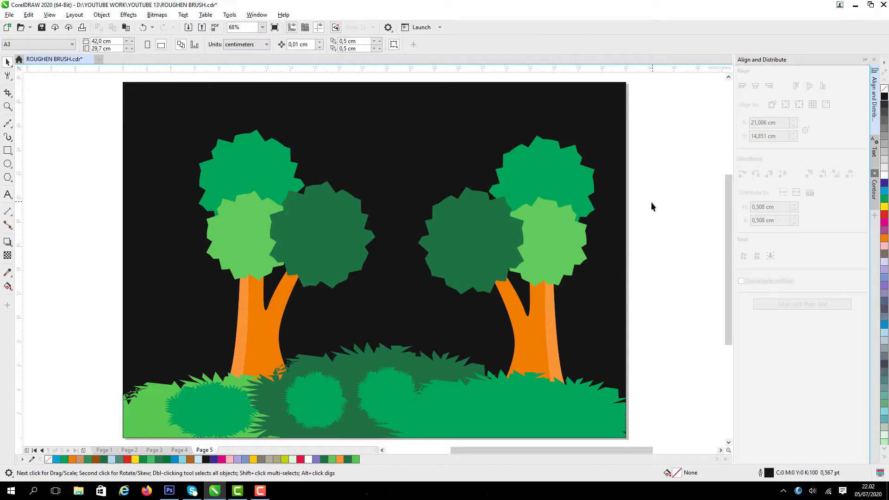